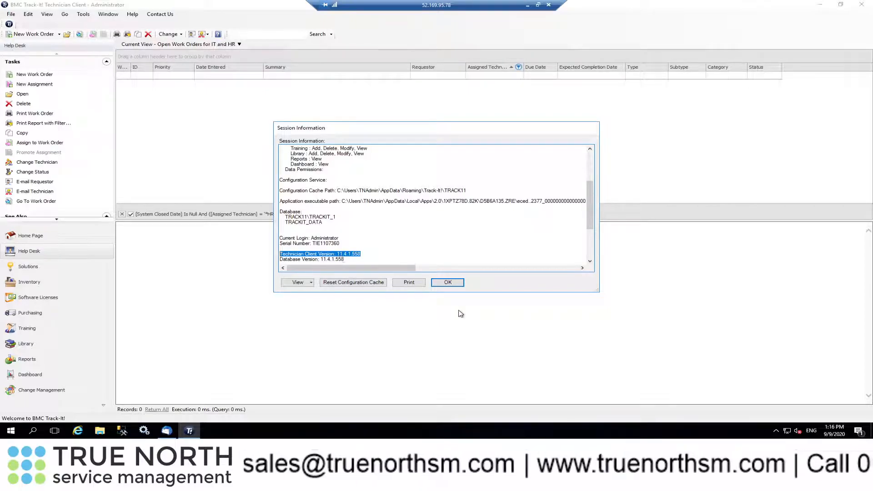
Close the session information and locate the Session Info command that reports the technician client version.
left_click(458, 285)
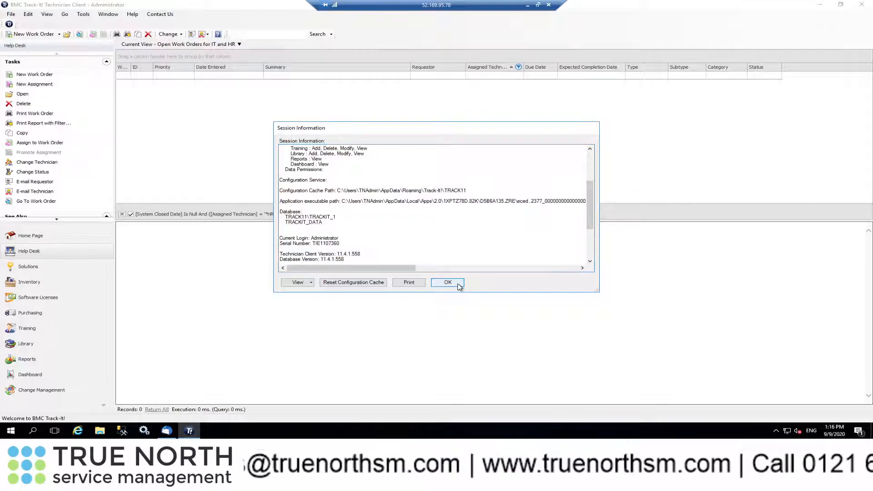
left_click(459, 285)
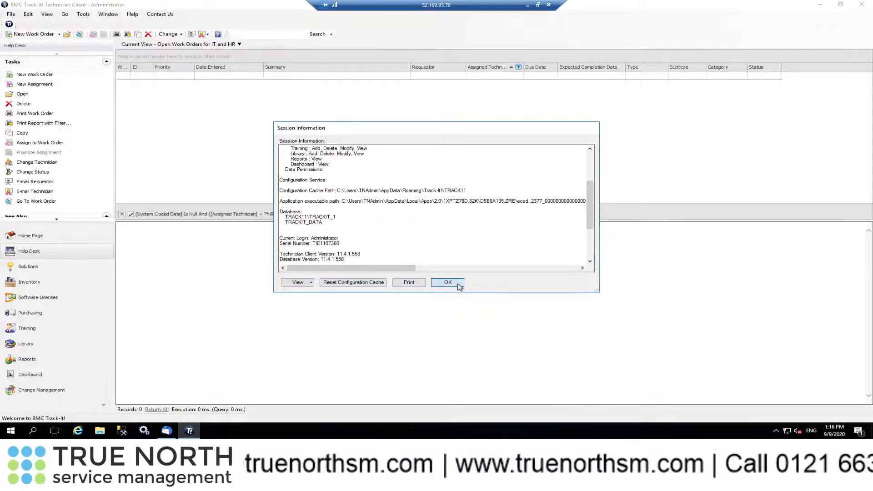
left_click(133, 14)
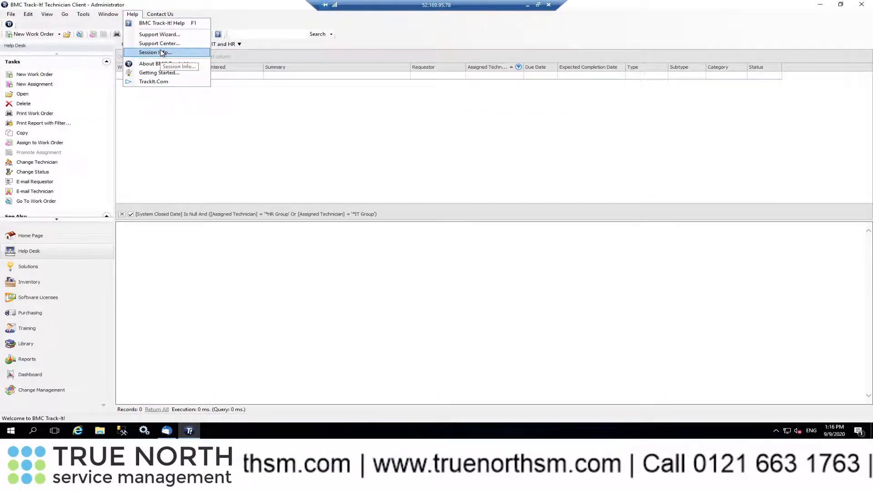
left_click(233, 5)
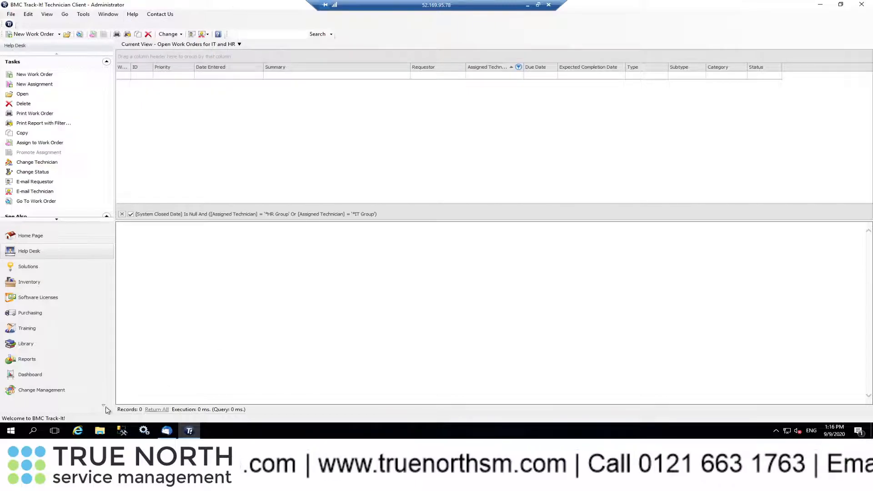
In File Explorer, inspect the technician client version folder under C:\Program Files (x86)\BMC Software\Track-It!\Track-It! Server\Installers\TechnicianClient\en, then close the window.
left_click(101, 433)
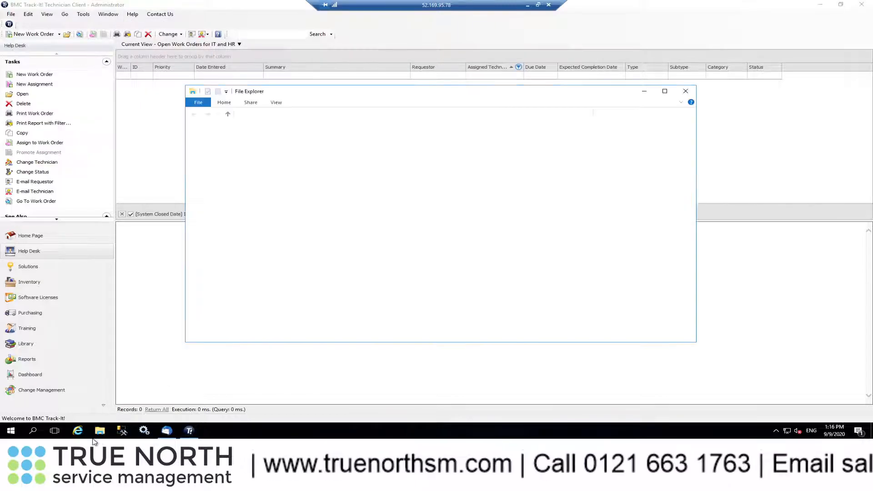
left_click(224, 210)
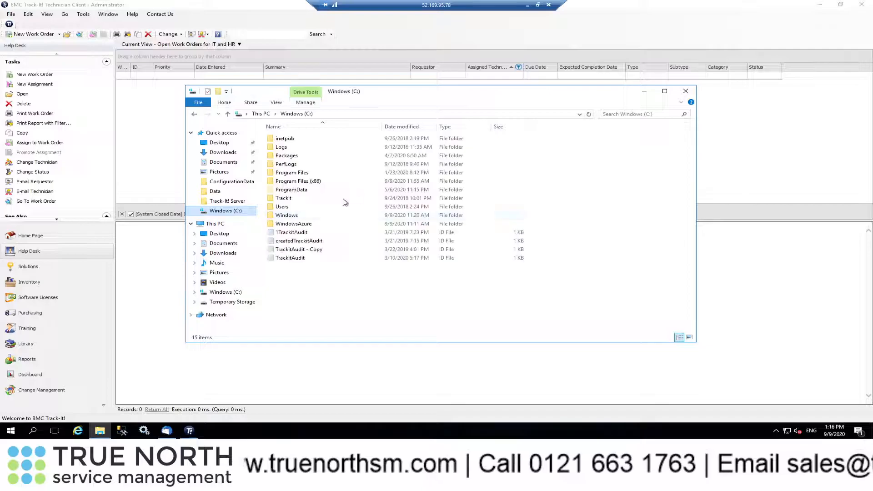
double_click(318, 181)
left_click(308, 140)
double_click(306, 139)
double_click(303, 140)
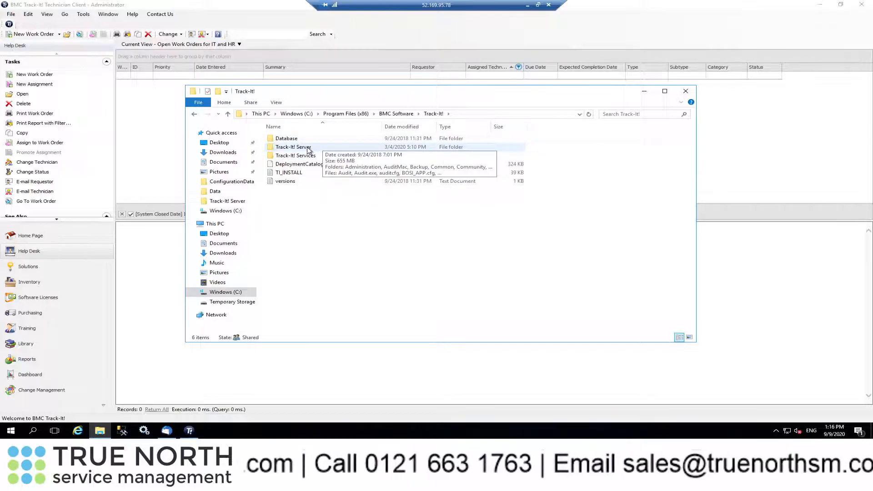
double_click(308, 148)
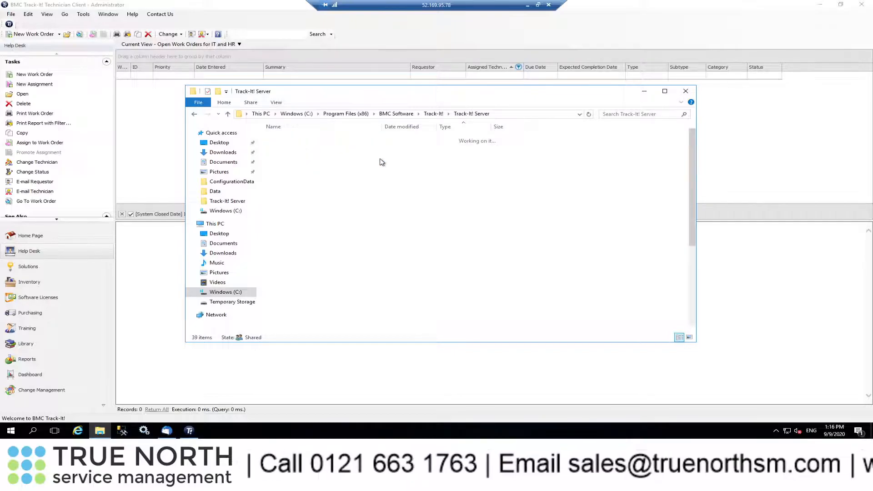
double_click(287, 191)
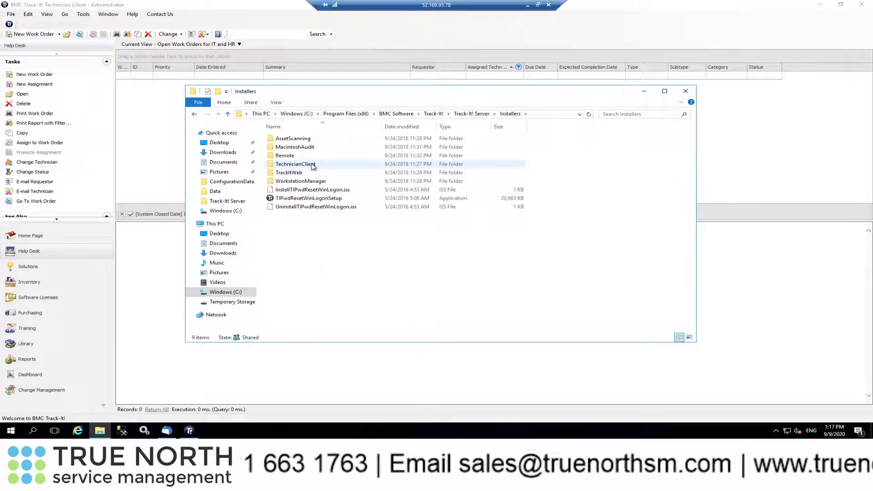
double_click(312, 165)
double_click(283, 142)
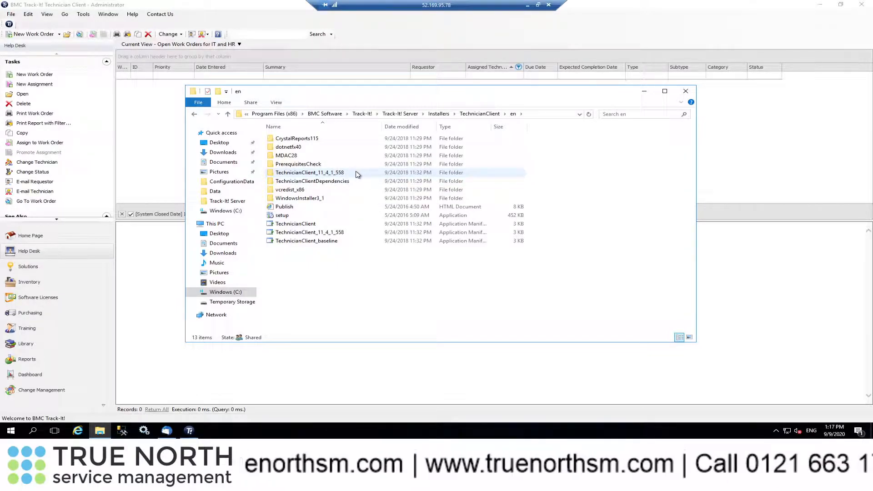
left_click(686, 91)
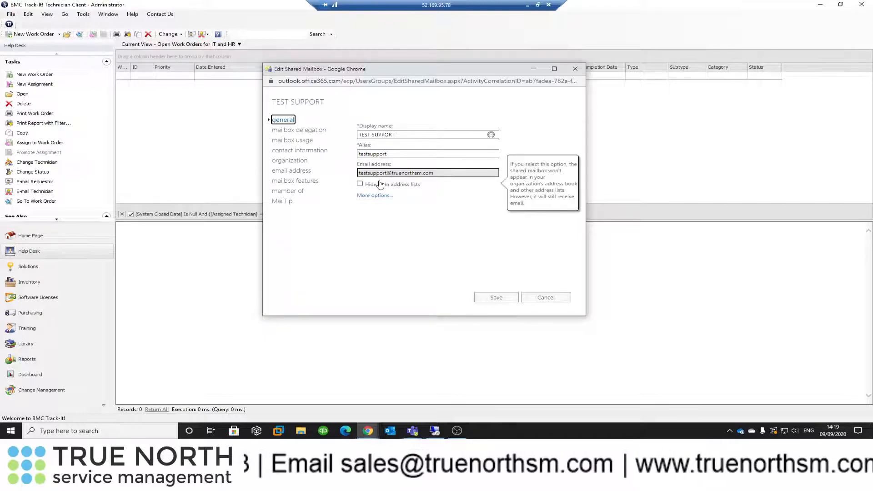
Review the email addresses and general settings of the TEST SUPPORT shared mailbox, then close it without saving.
left_click(304, 176)
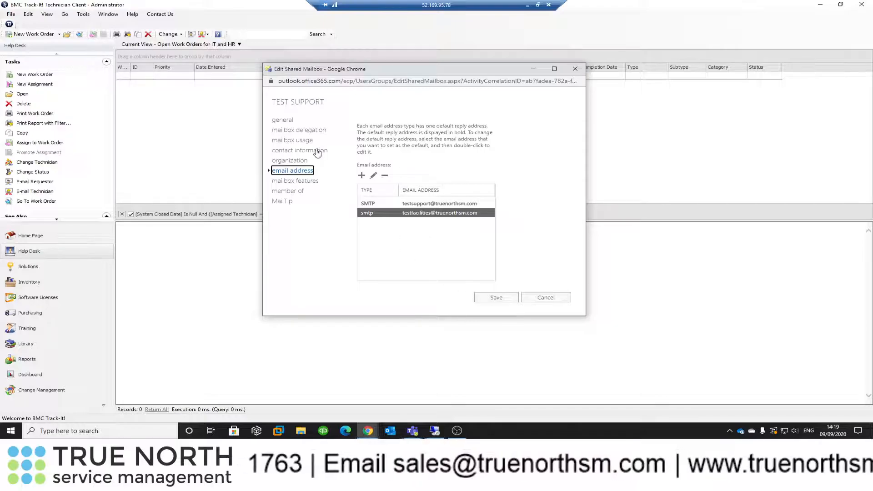
left_click(418, 205)
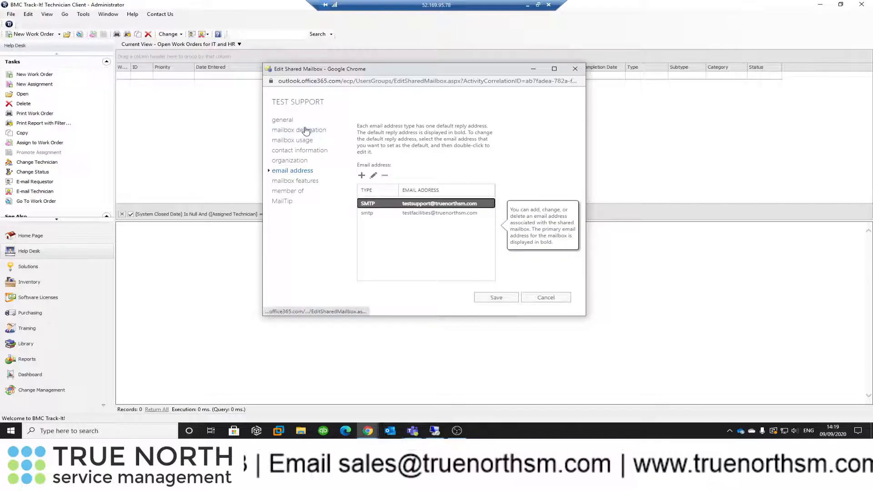
left_click(285, 121)
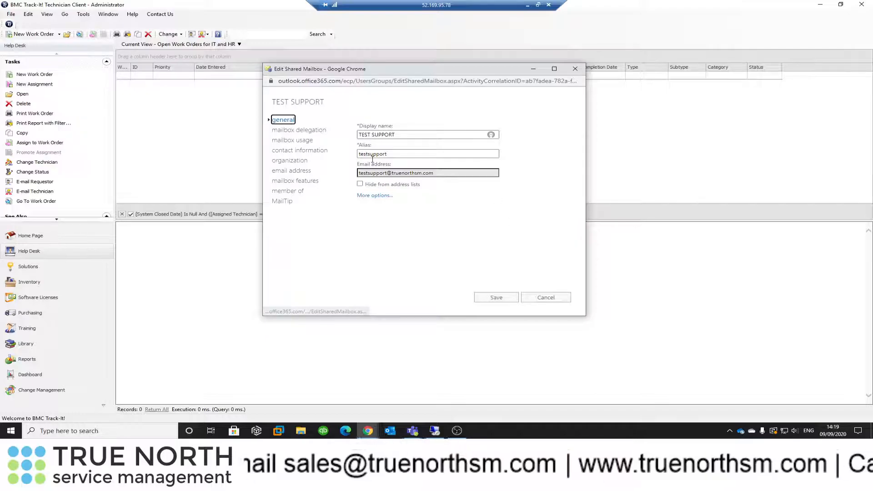
left_click(547, 296)
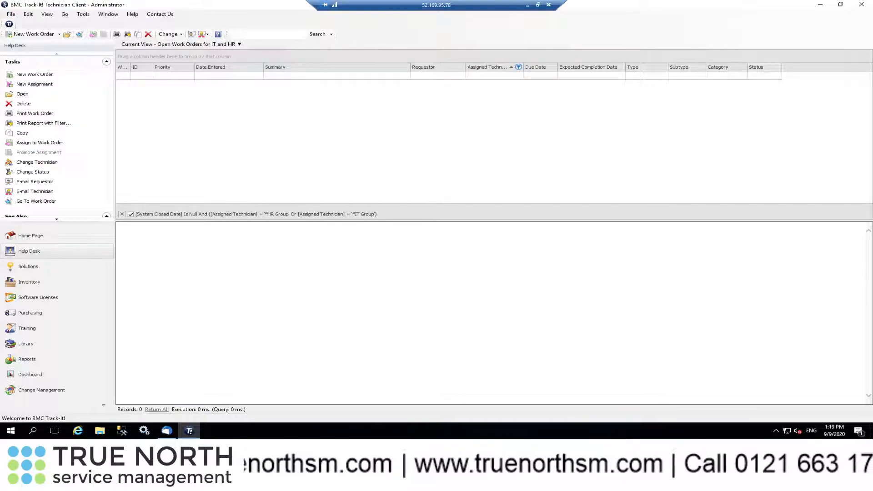
Bring up the TEST HR shared mailbox and review its general settings and email addresses.
left_click_drag(872, 16, 443, 81)
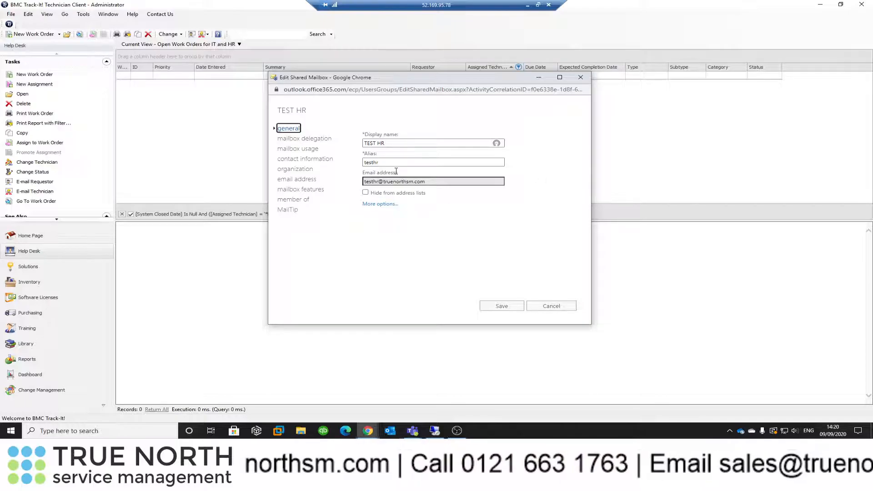
mouse_move(427, 192)
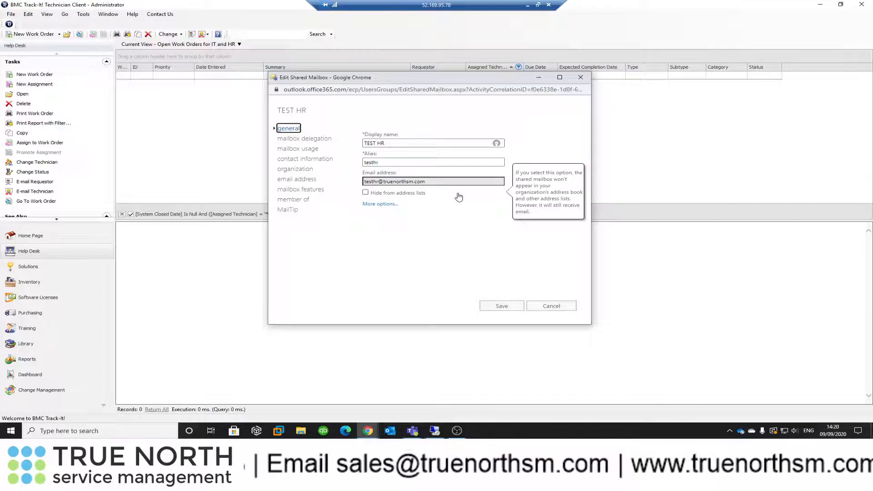
left_click(305, 180)
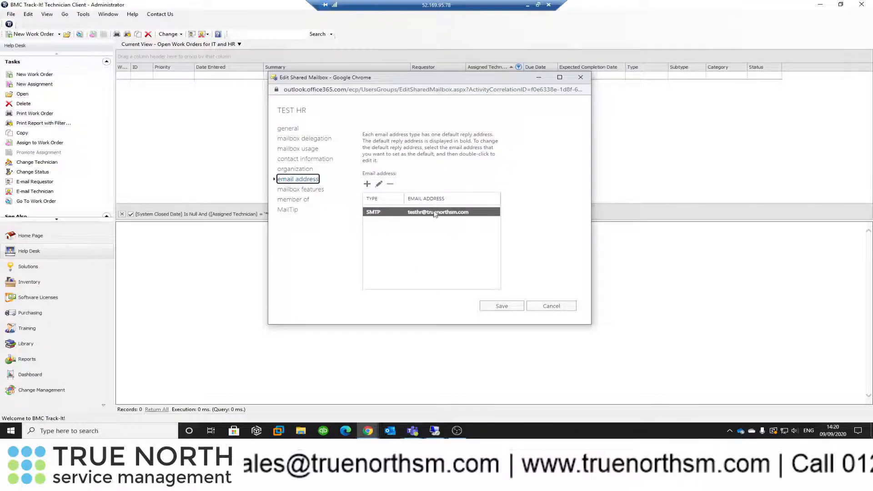
Check the forwarding settings in the TEST HR mailbox's delivery options, then close the mailbox without saving.
left_click(310, 190)
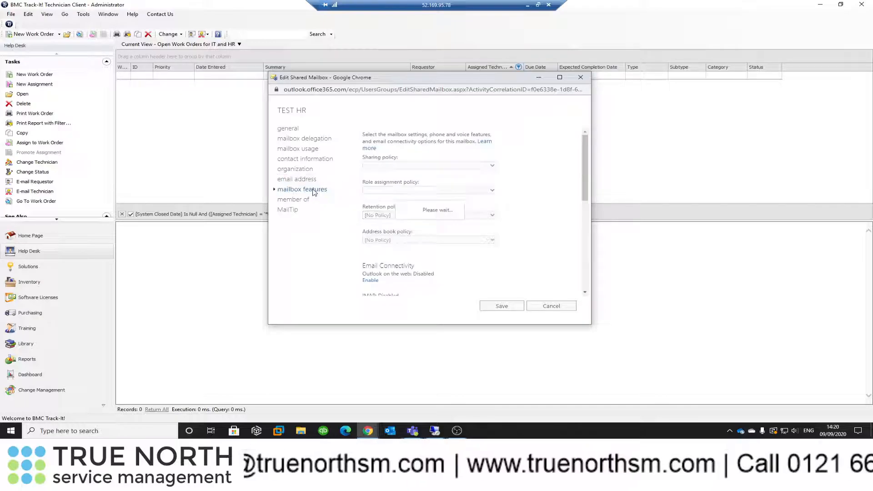
scroll(432, 258, "down", 4)
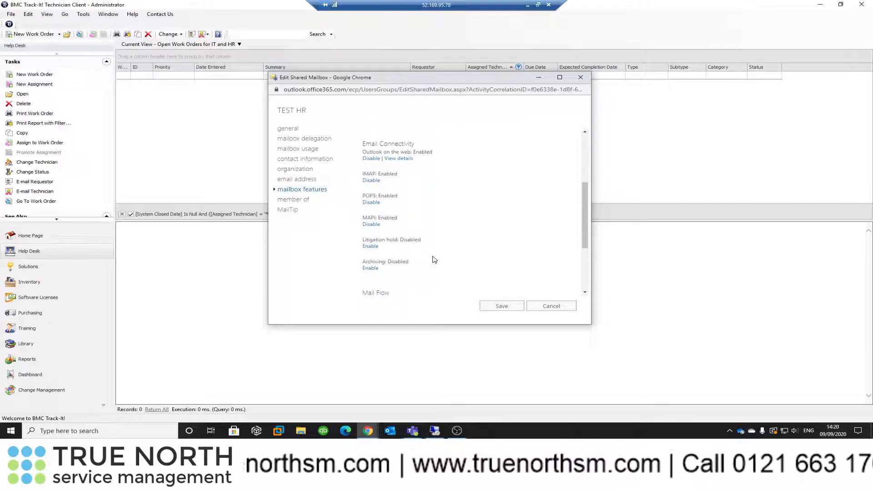
scroll(433, 259, "down", 2)
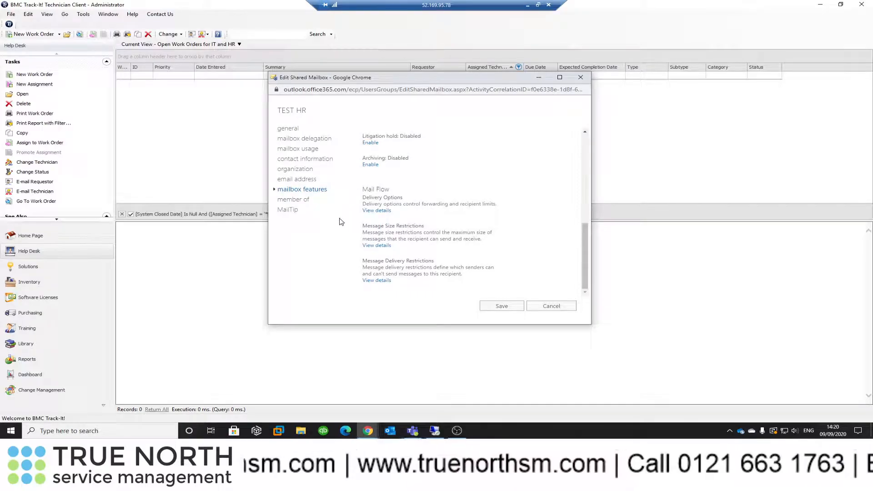
left_click(377, 211)
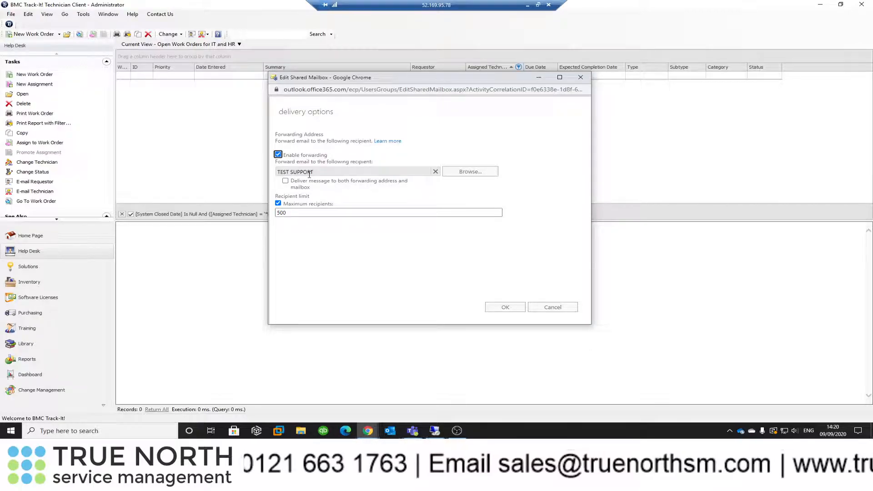
left_click(543, 308)
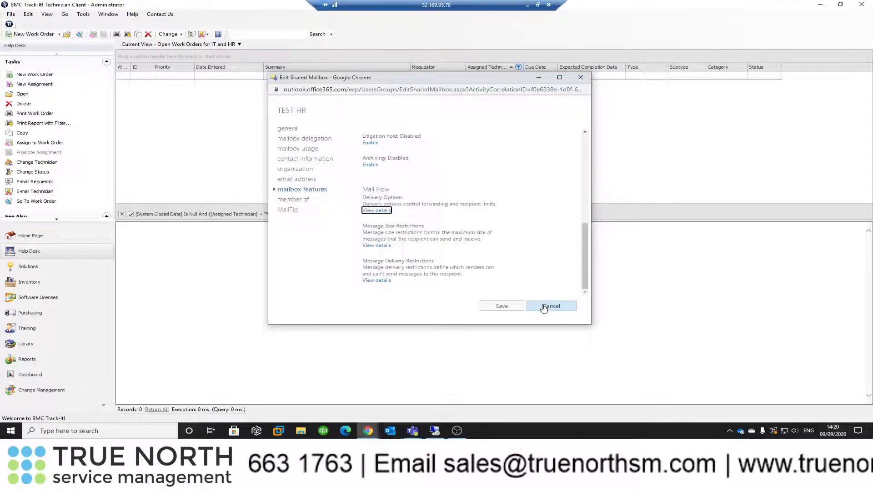
left_click(559, 308)
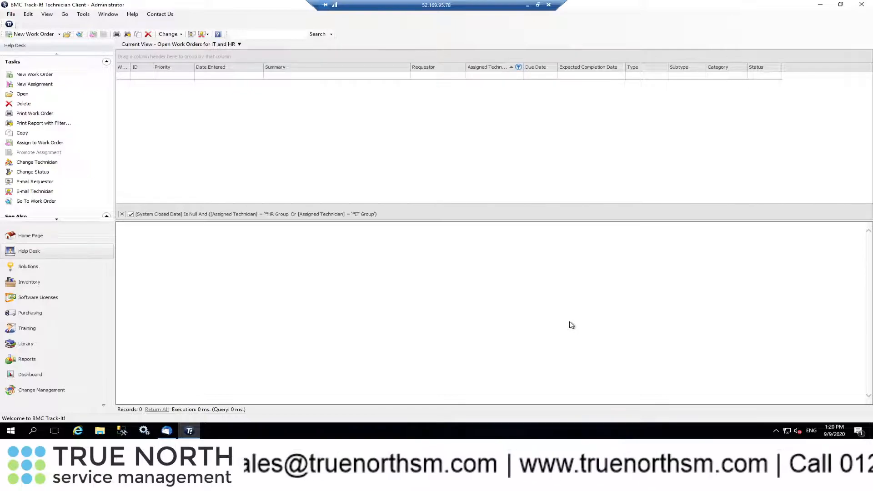
Open the Track-It! Administration Console and view the Technicians lookup table under Administration.
left_click(85, 15)
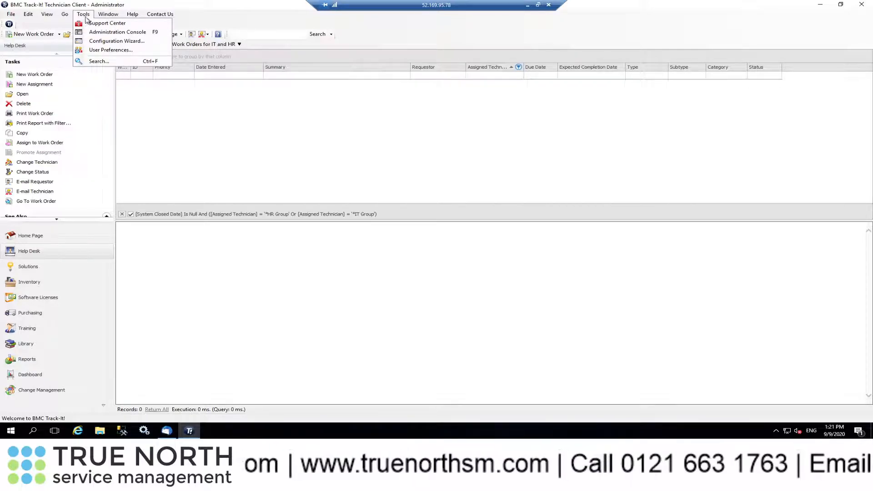
left_click(112, 33)
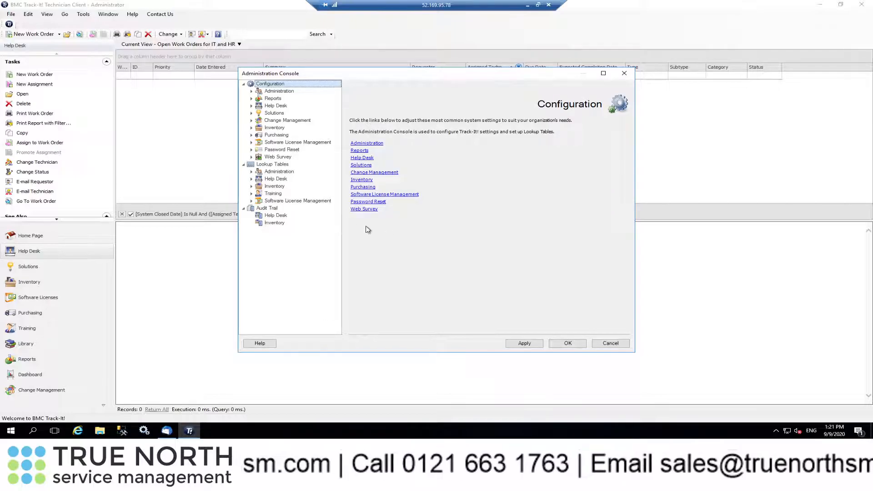
left_click(252, 180)
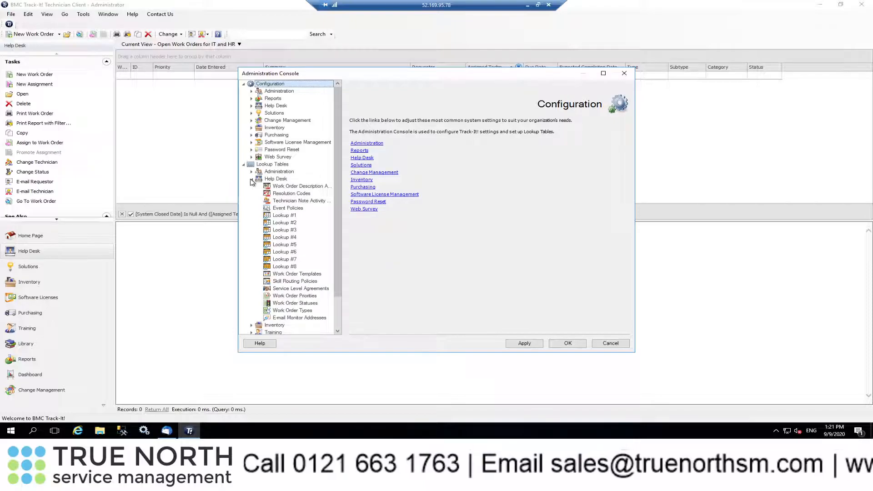
left_click(252, 180)
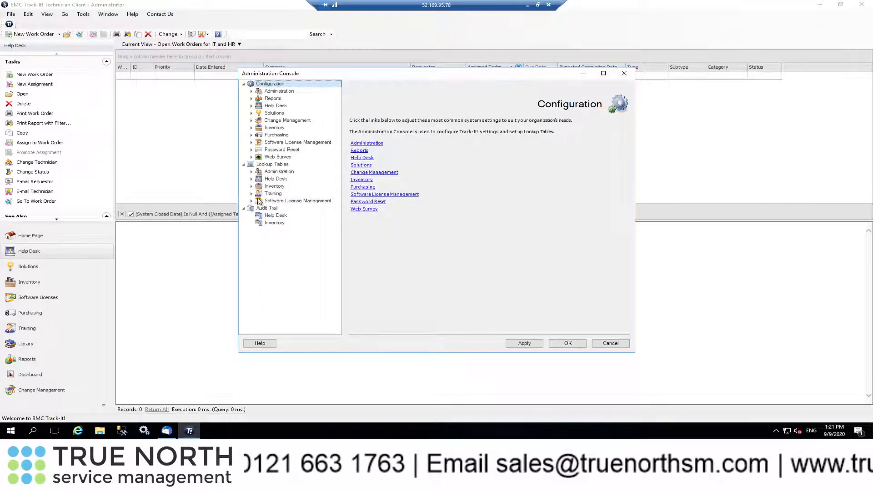
left_click(251, 172)
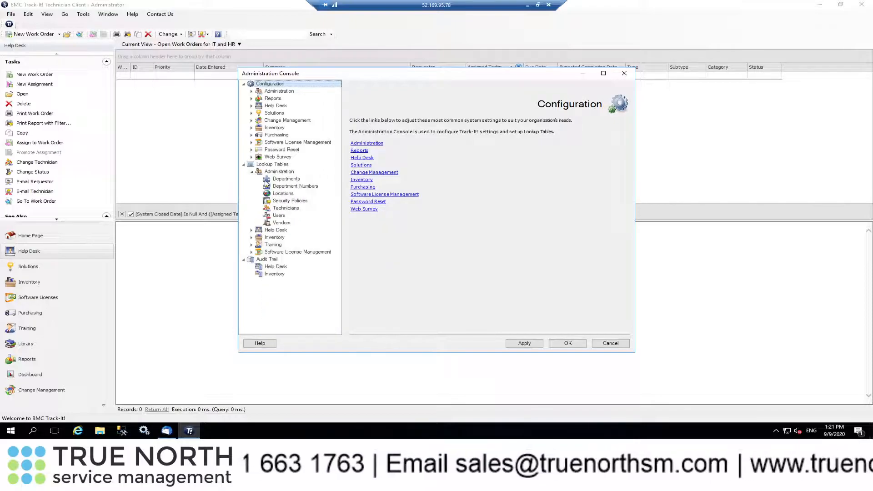
left_click(284, 208)
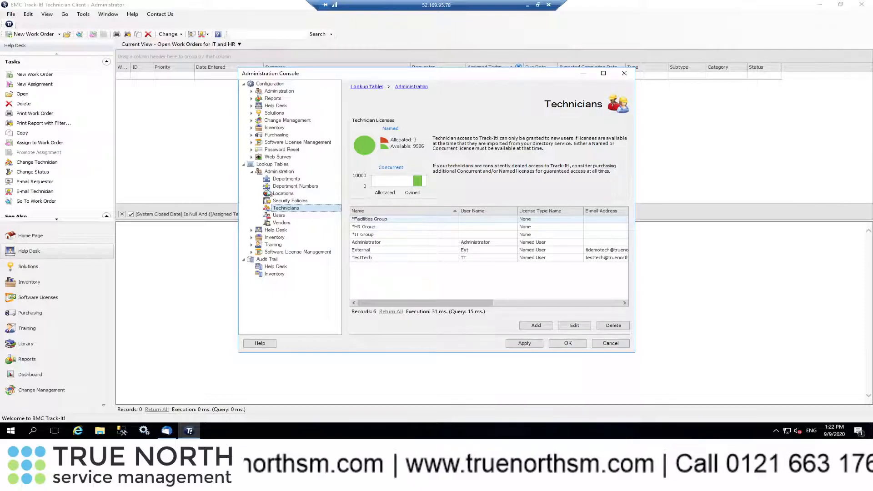
Open the Help Desk lookup table of E-mail Monitor Addresses and examine the IT Support and HR entries.
left_click(251, 172)
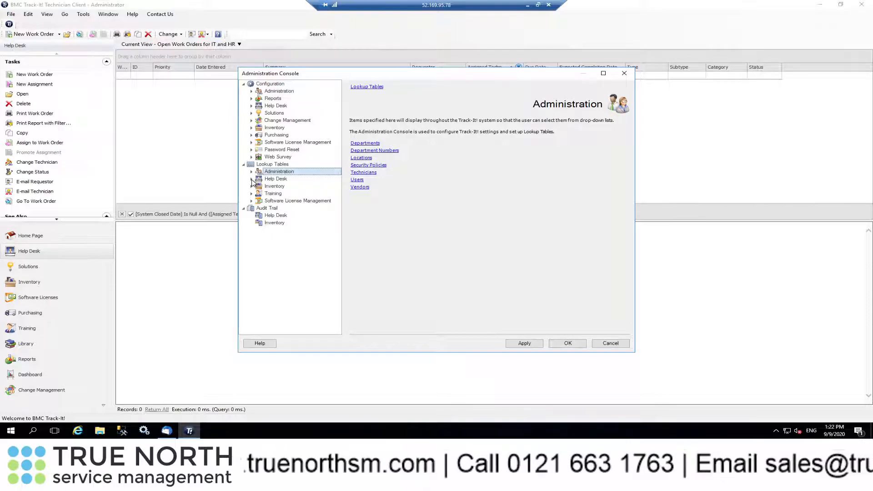
left_click(251, 179)
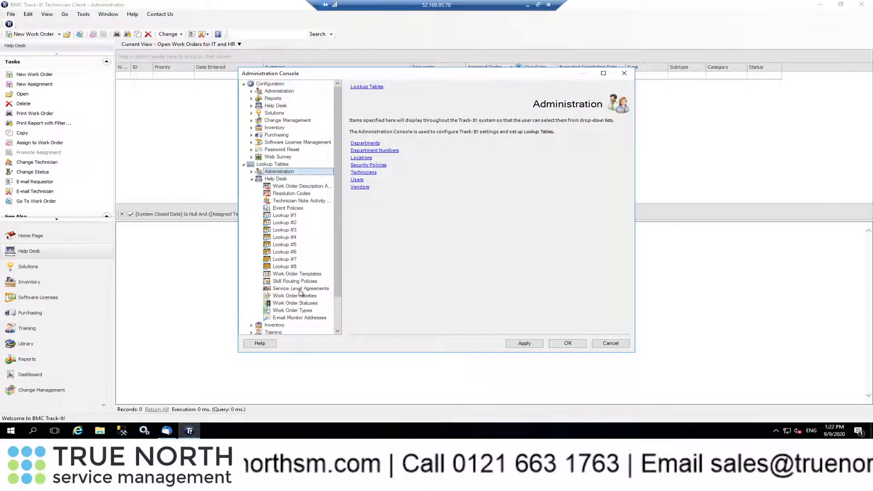
left_click(303, 318)
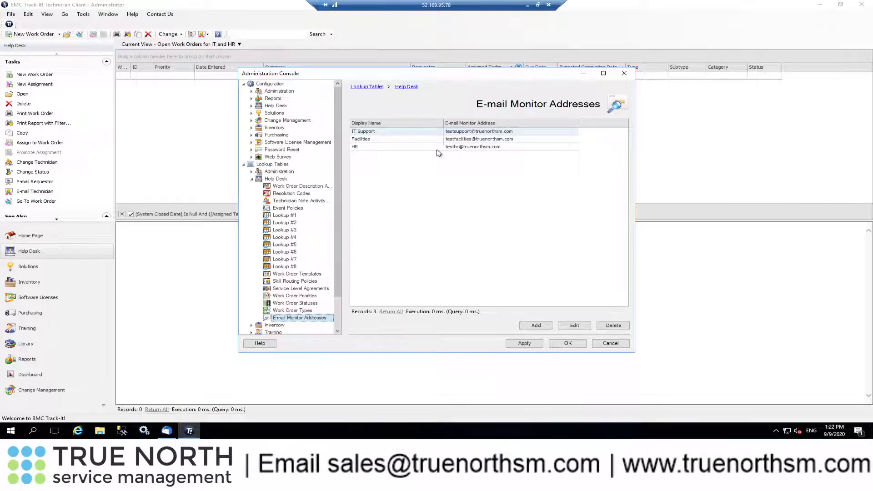
left_click(409, 148)
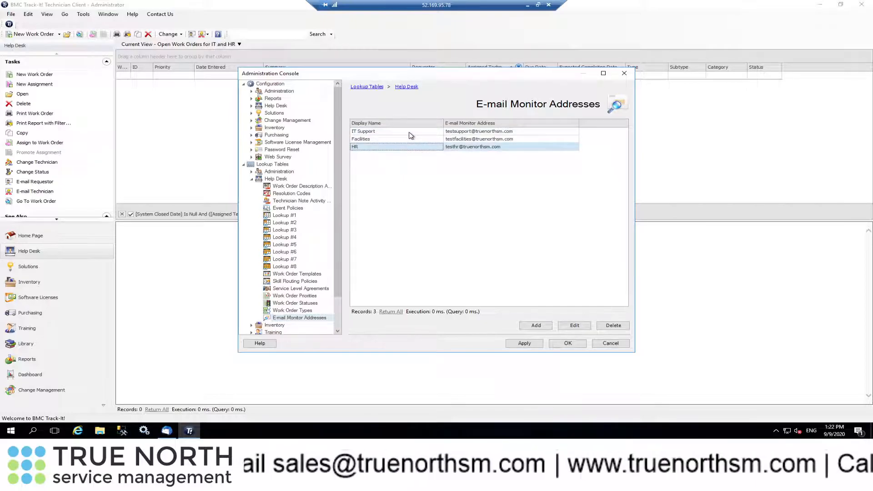
left_click(411, 134)
left_click(410, 147)
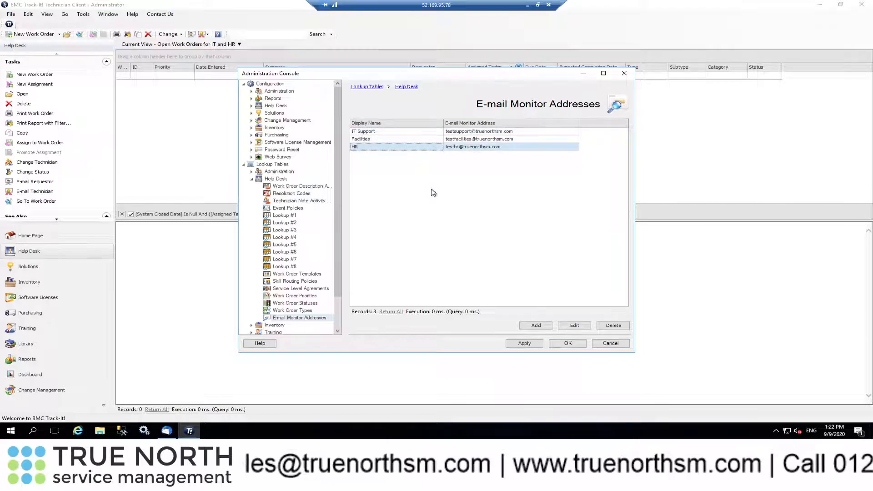
Check the details of the HR e-mail monitor address, close them without saving and collapse the Lookup Tables branch.
left_click(574, 326)
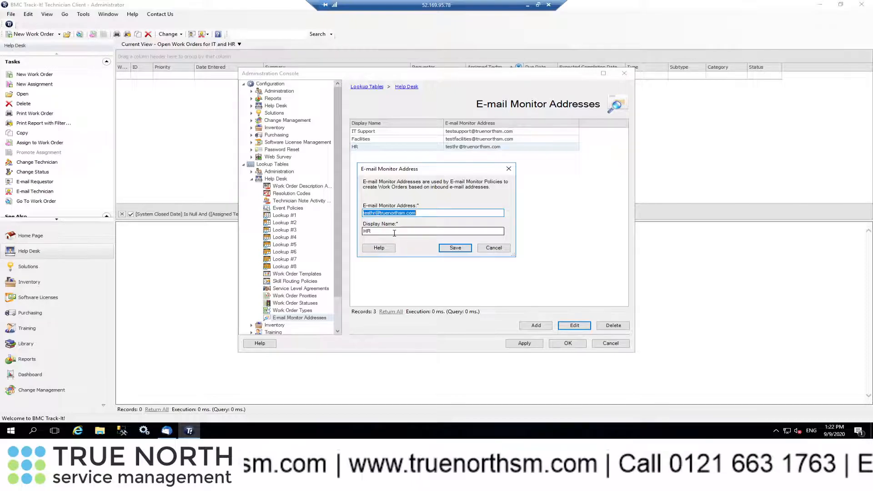
left_click(503, 249)
left_click(251, 179)
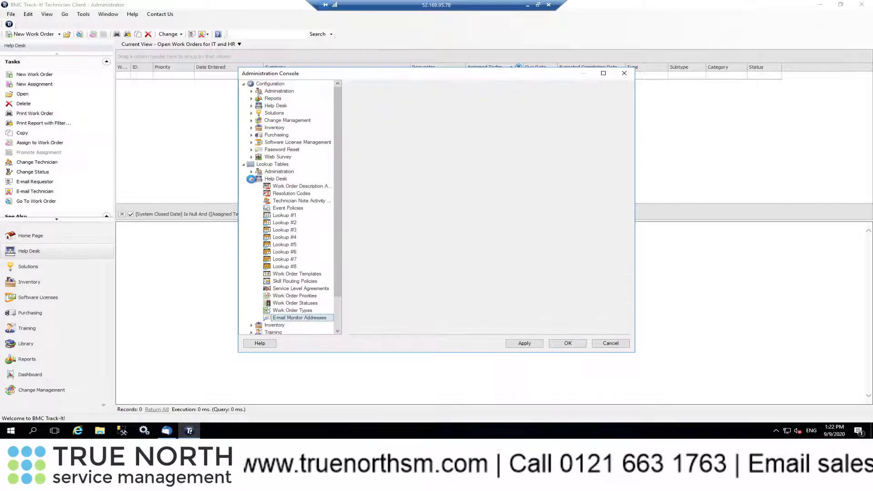
left_click(243, 164)
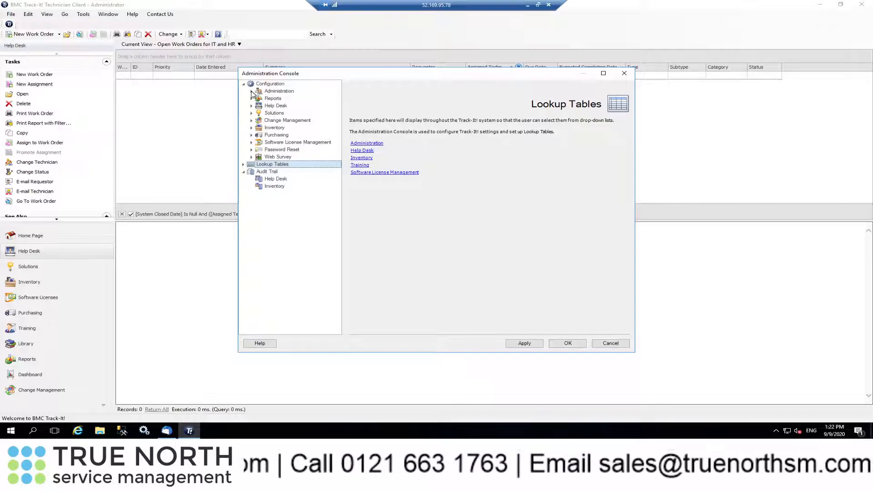
Review the Incoming and Outgoing E-mail Configuration pages under Configuration > Administration, then collapse that branch.
left_click(252, 91)
left_click(259, 114)
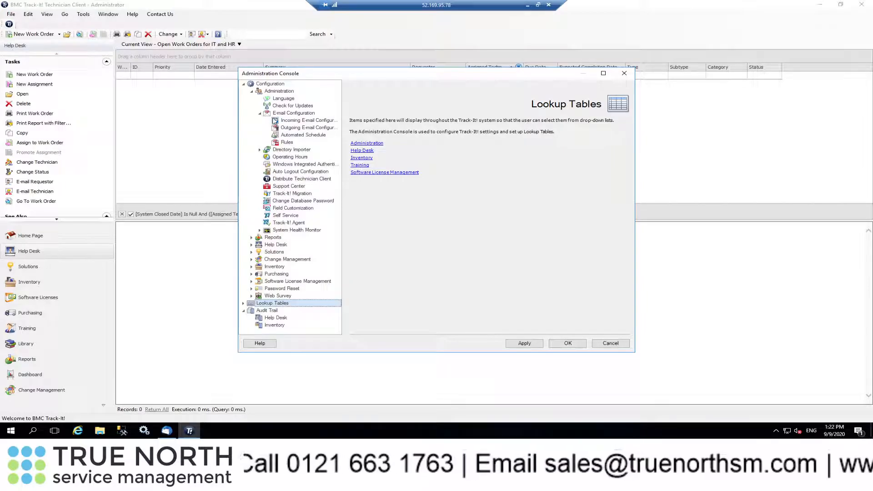
left_click(303, 121)
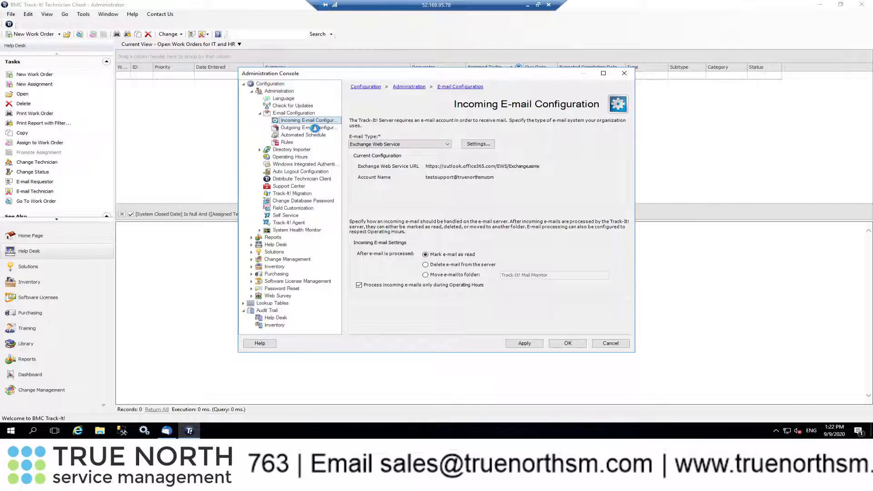
left_click(313, 128)
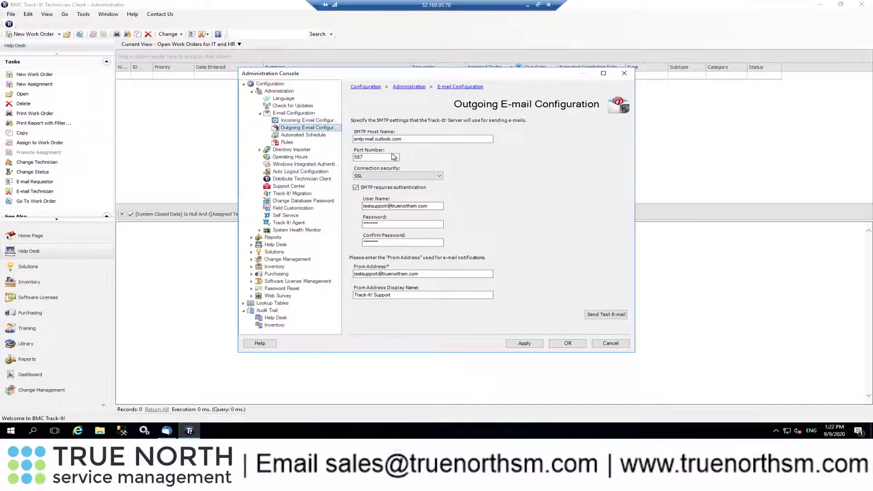
left_click(260, 114)
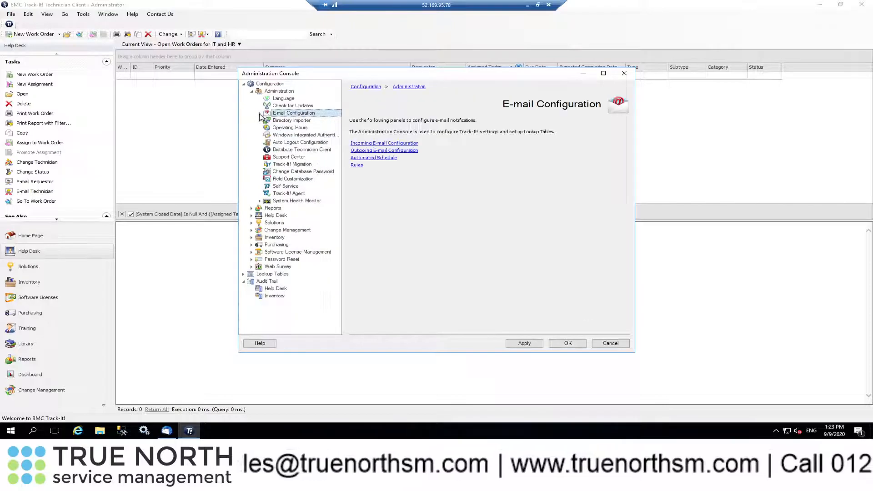
left_click(251, 92)
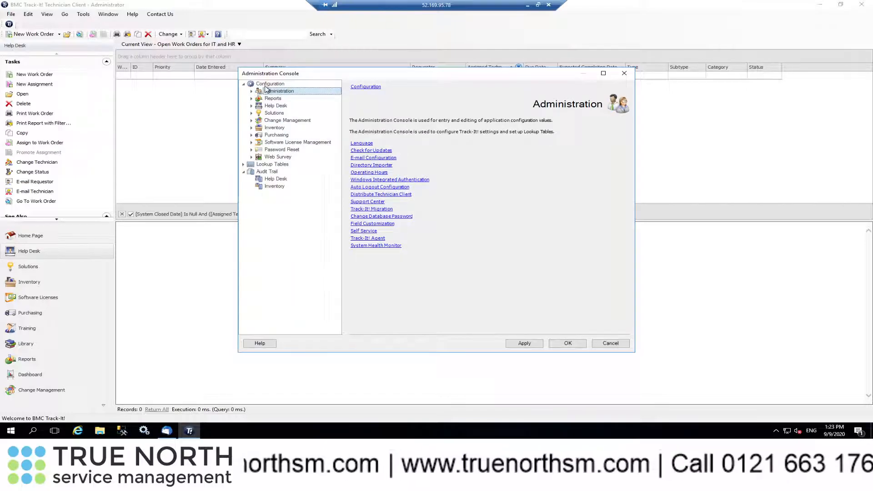
Examine the Work Order Updates settings under the Help Desk E-mail Configuration.
left_click(252, 106)
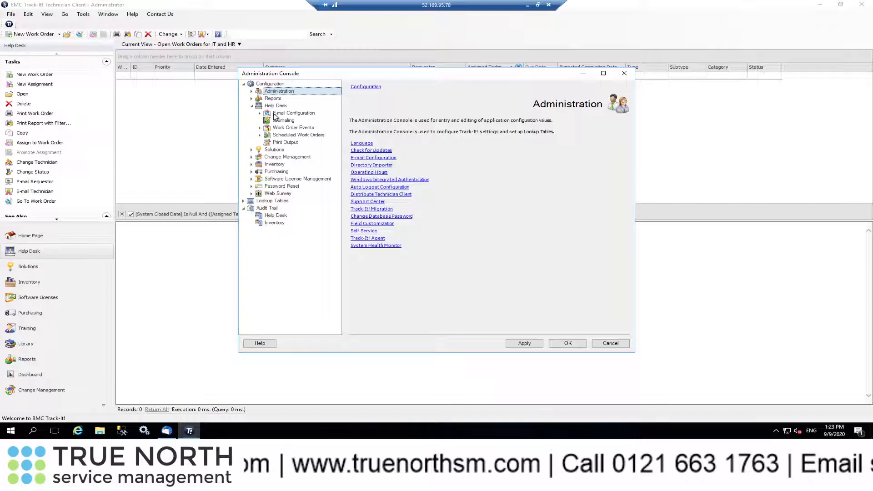
left_click(268, 115)
left_click(260, 113)
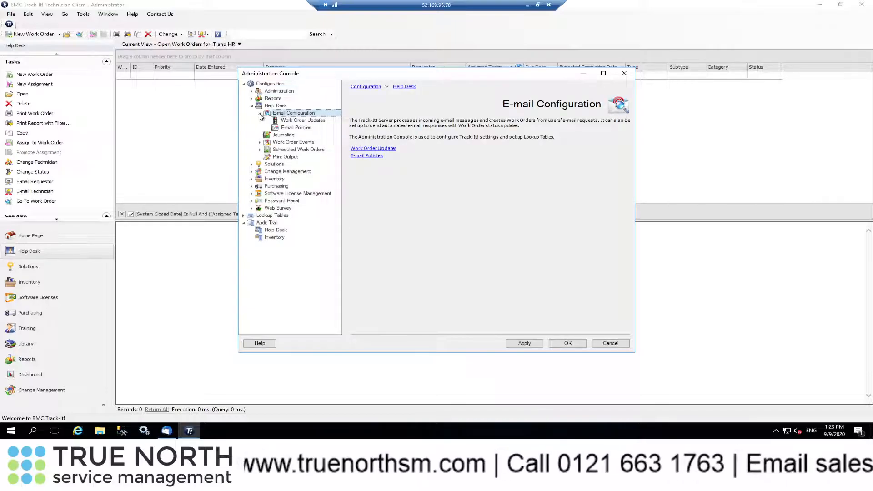
left_click(290, 120)
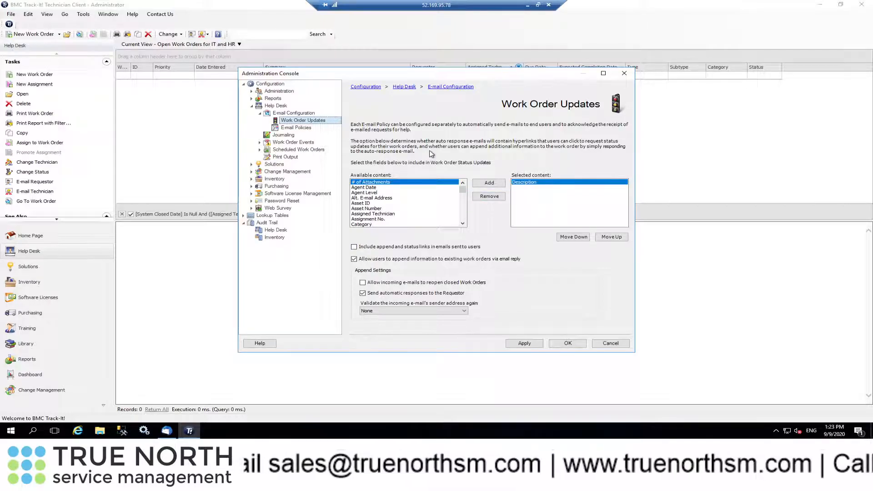
Bring up the Help Desk E-mail Policies, review the Default policy and close it without saving.
left_click(306, 128)
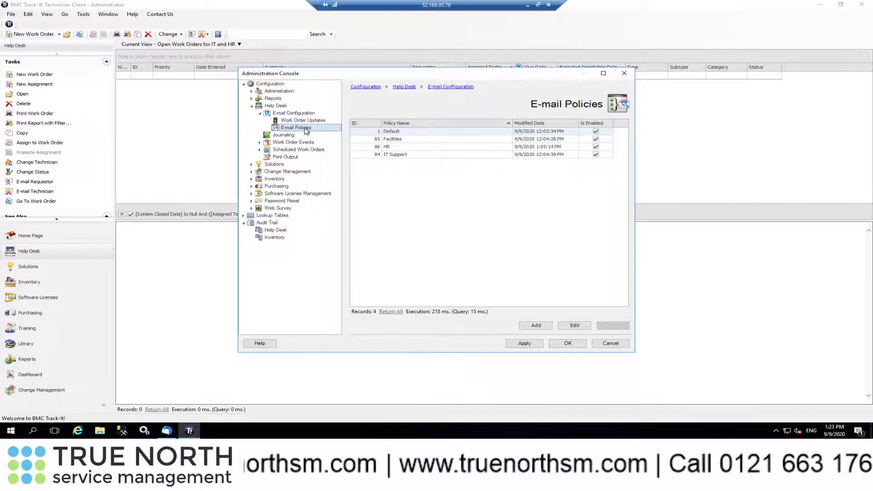
double_click(449, 131)
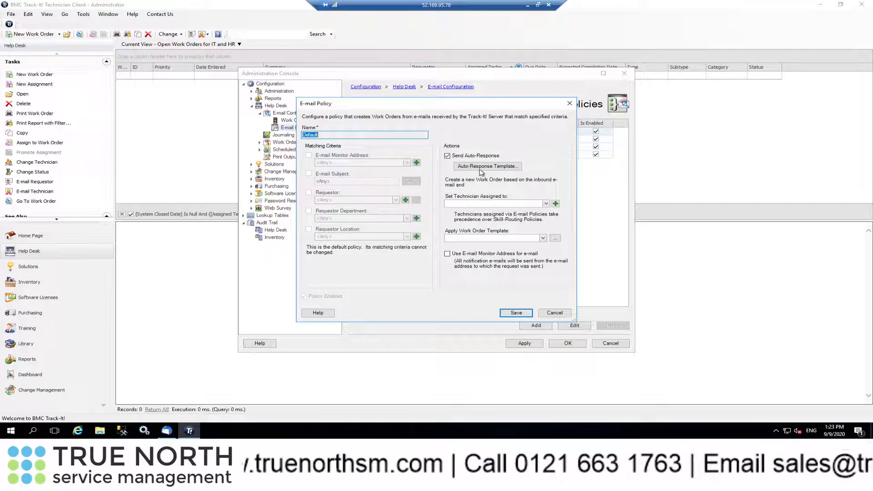
left_click(563, 314)
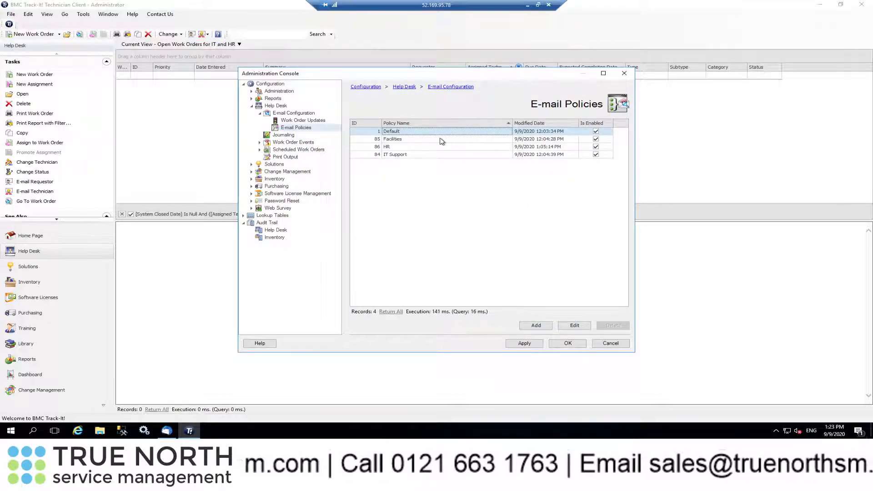
Review the IT Support e-mail policy, including its available monitor addresses, assigned technician and sender option, then close it without saving.
left_click(426, 155)
double_click(425, 155)
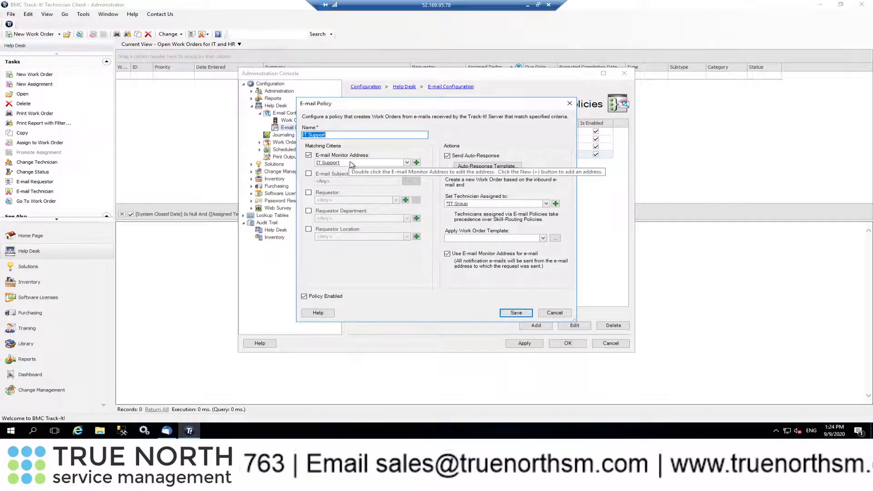
left_click(406, 163)
left_click(407, 164)
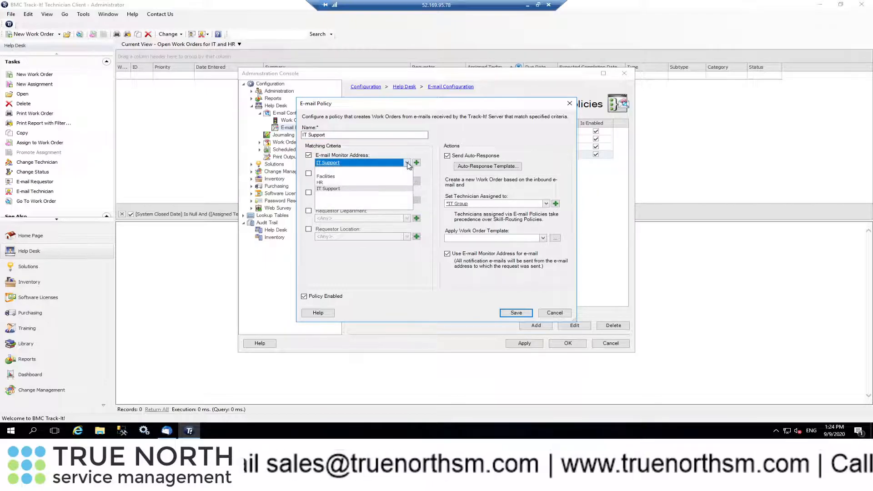
left_click(407, 163)
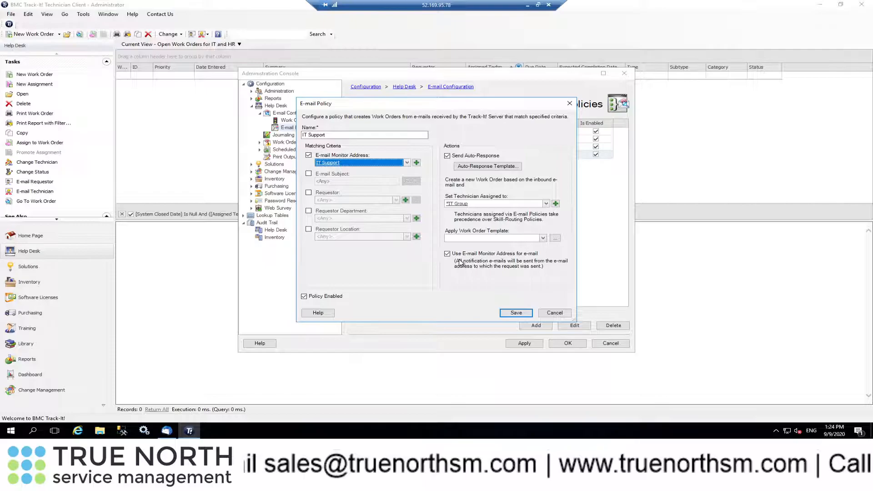
left_click(553, 313)
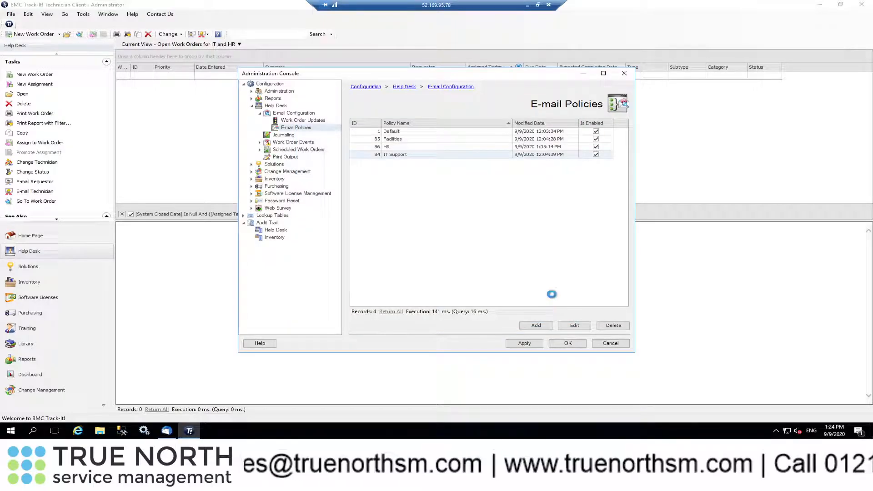
Review the HR e-mail policy's matching criteria and actions, then leave the policy and the Administration Console without saving.
double_click(409, 146)
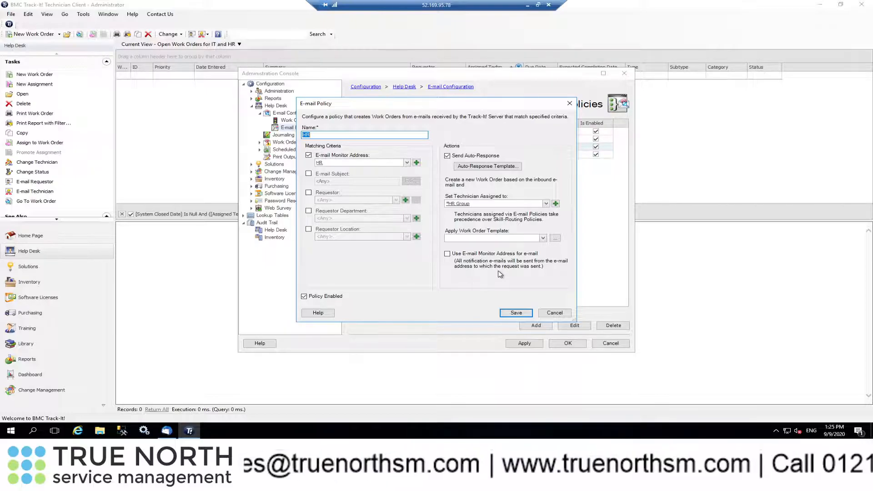
left_click(556, 312)
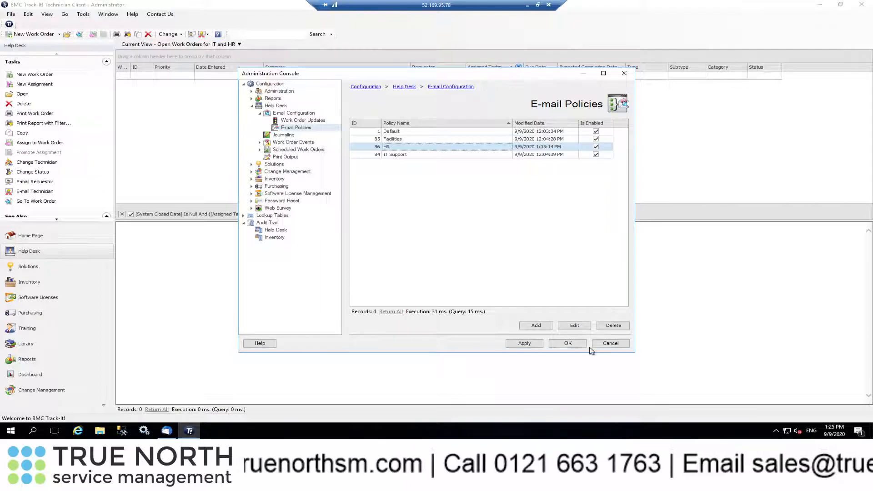
left_click(610, 344)
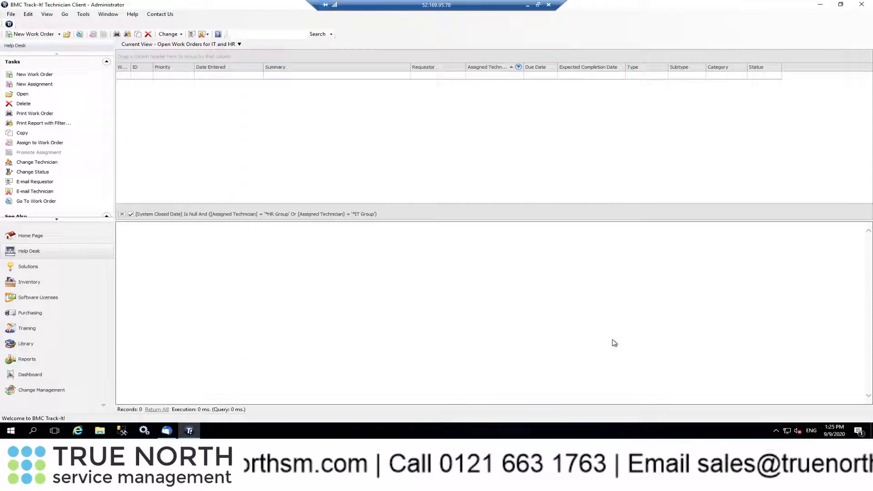
Switch to Thunderbird and start a new message from the test user's account to the facilities mailbox address.
left_click(167, 432)
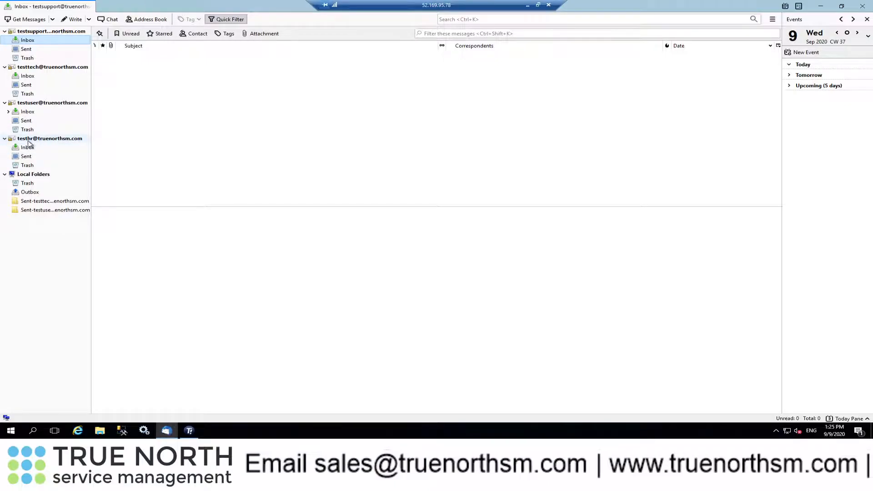
left_click(40, 111)
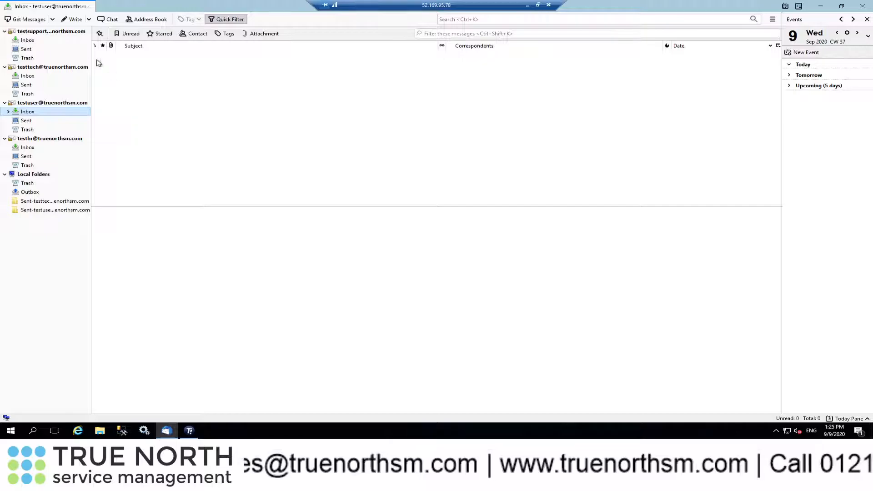
left_click(74, 20)
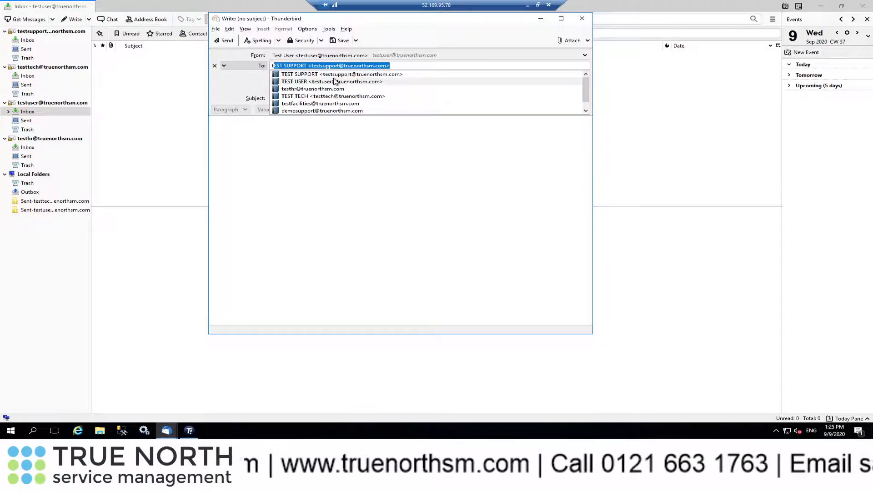
left_click(333, 103)
left_click(335, 100)
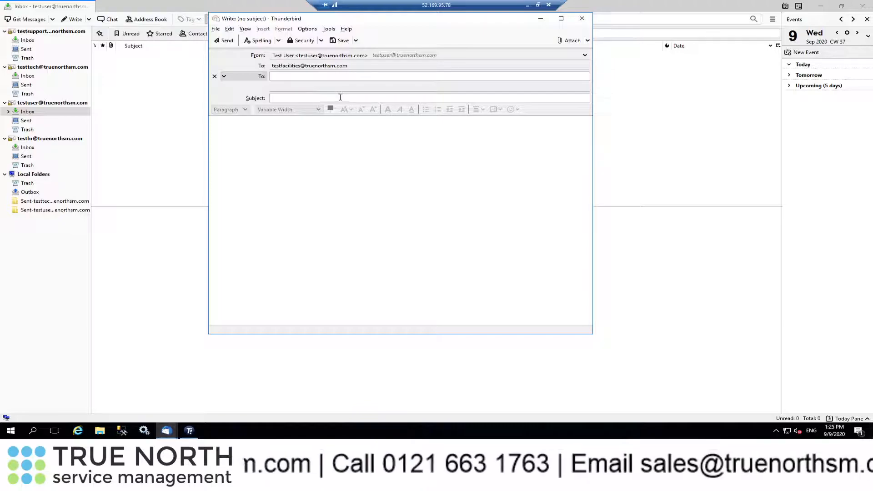
Give the facilities message the subject "Facilities" and the body "Test", and send it.
left_click(349, 98)
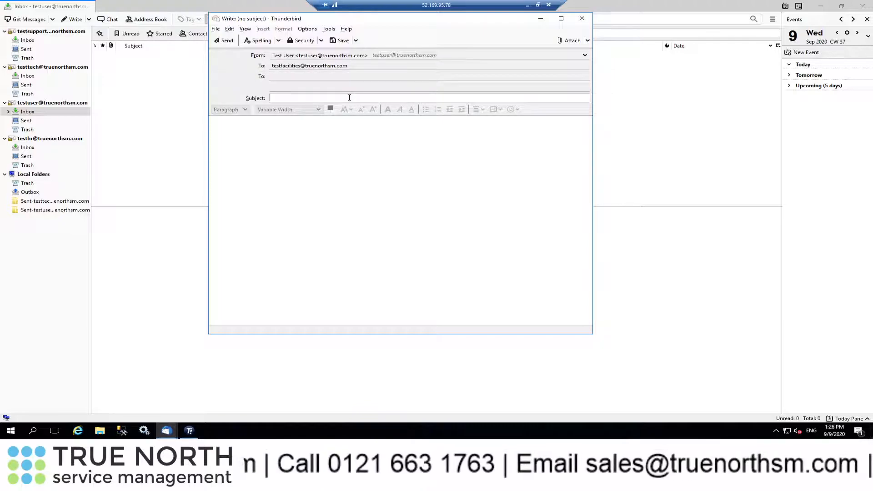
type("Fac")
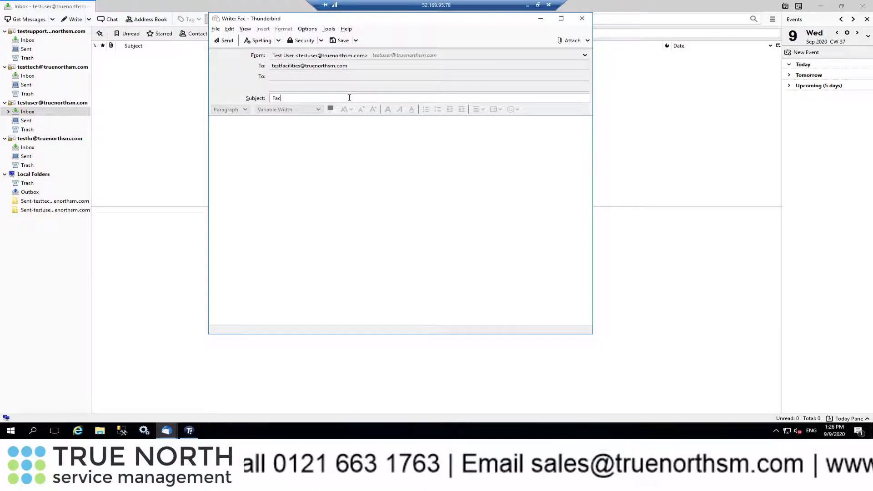
type("ilities")
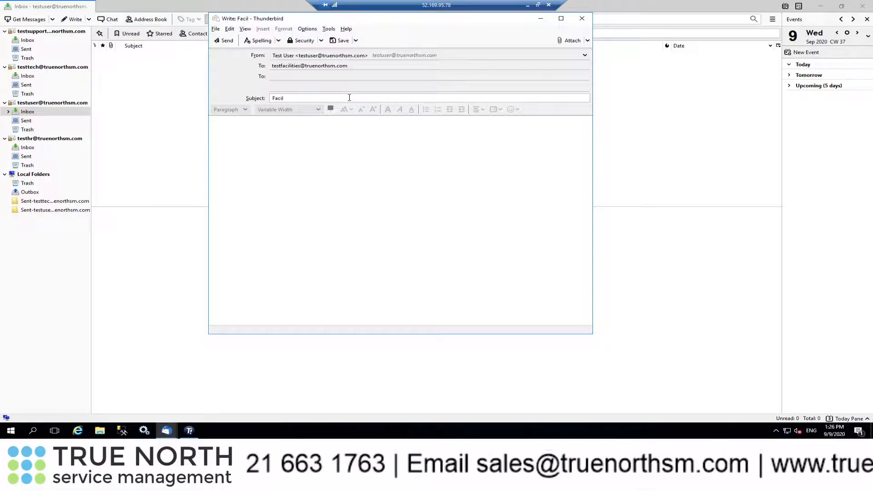
left_click(347, 136)
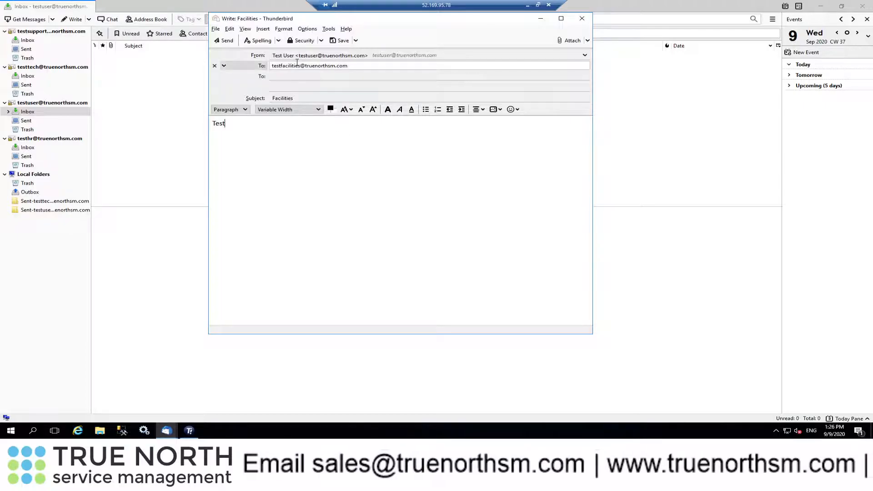
left_click(227, 42)
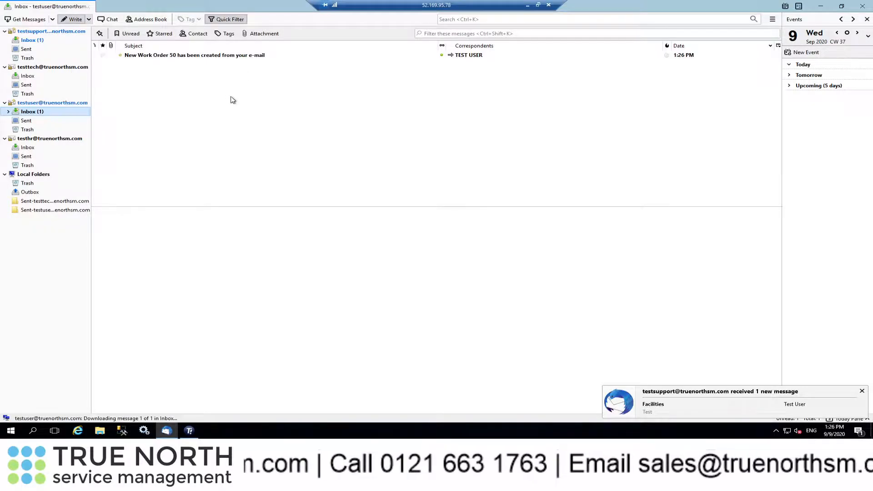
Start a new message from the test user's account and address it to the IT support mailbox.
left_click(75, 21)
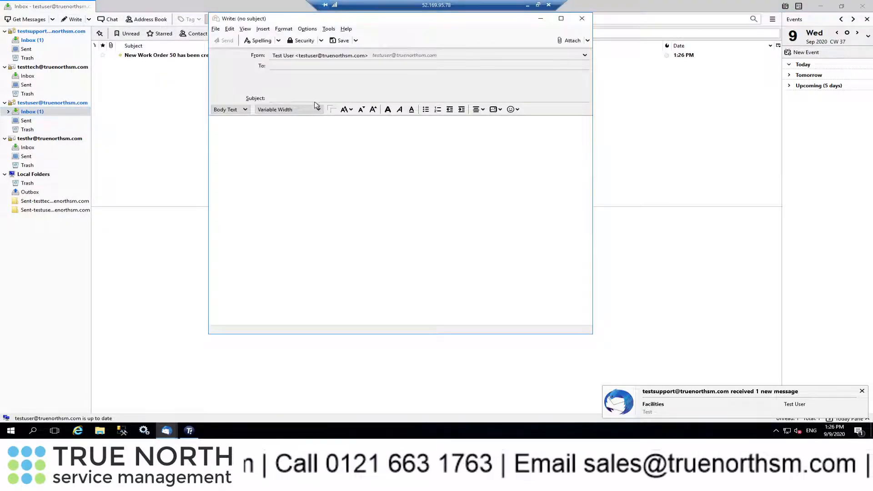
type("te")
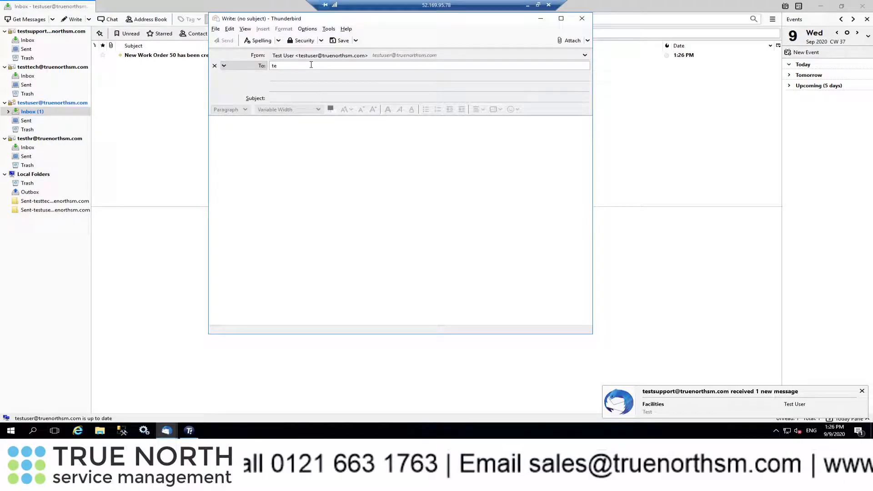
type("s")
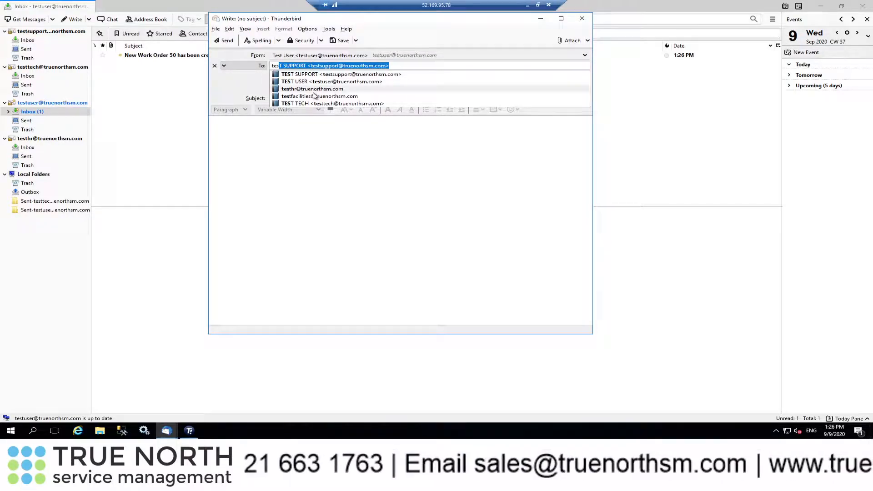
key("Return")
Give the support message the subject "IT Request" and the body "Test", and send it.
left_click(303, 98)
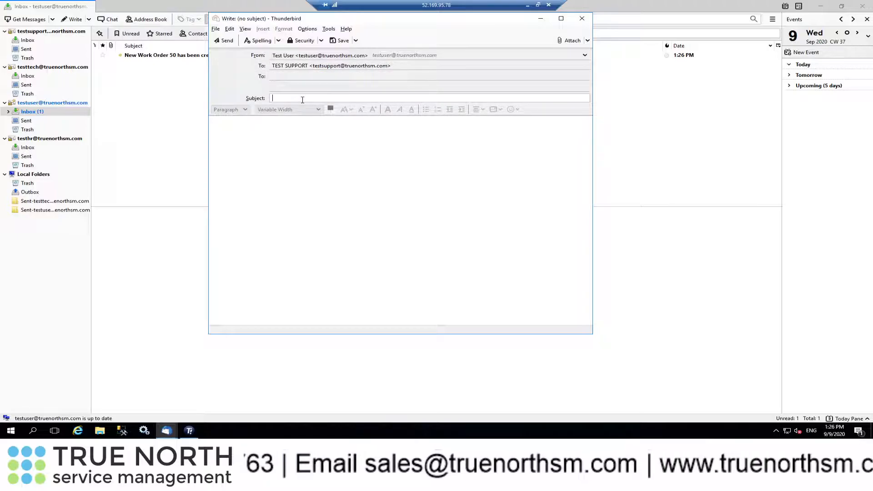
type("IT ")
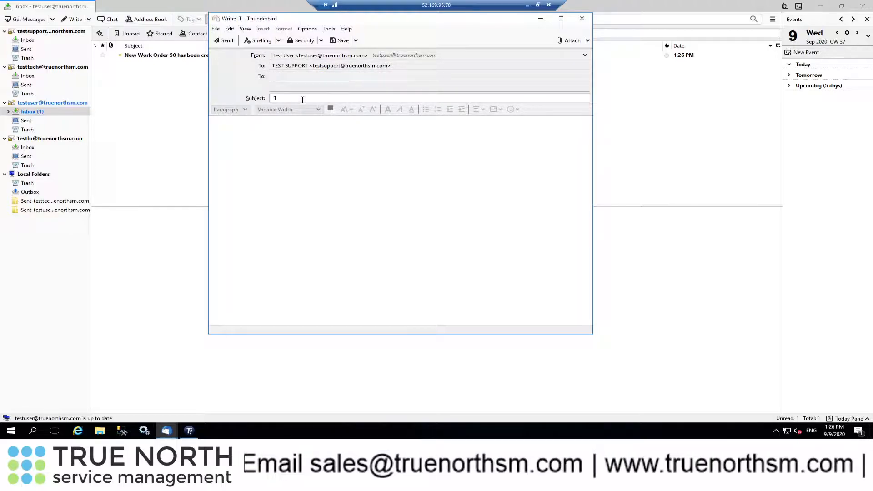
type("Request")
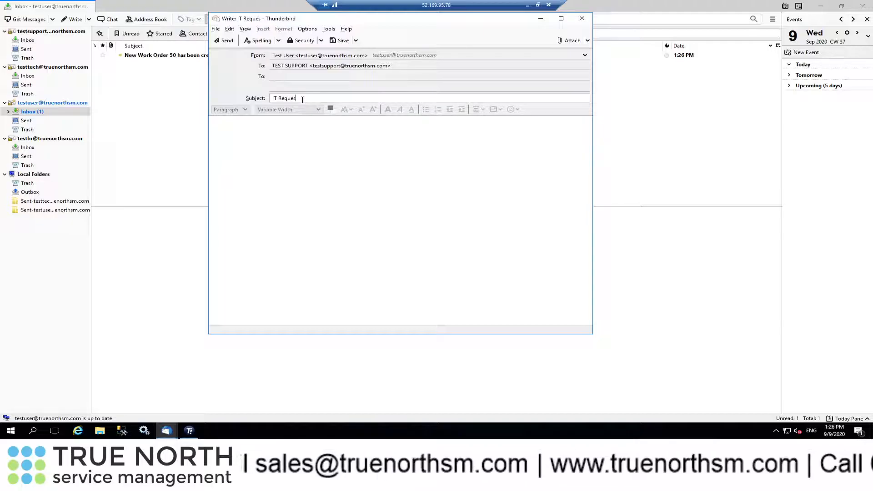
left_click(305, 143)
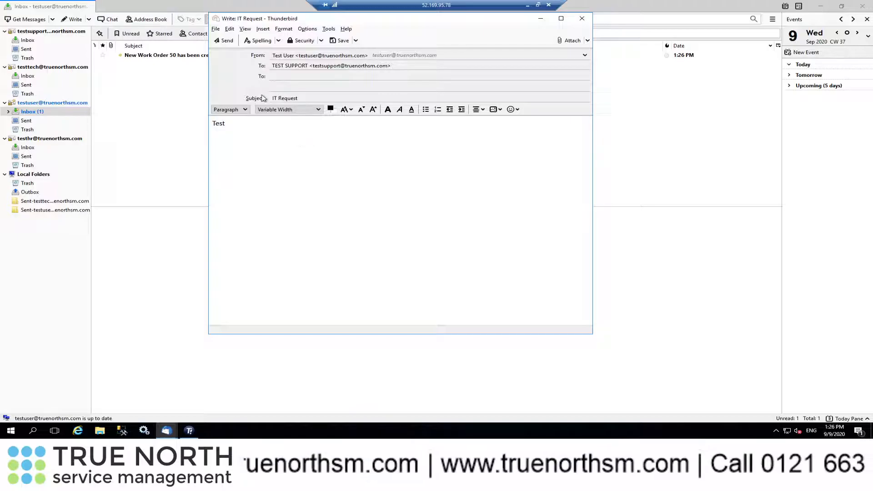
left_click(224, 41)
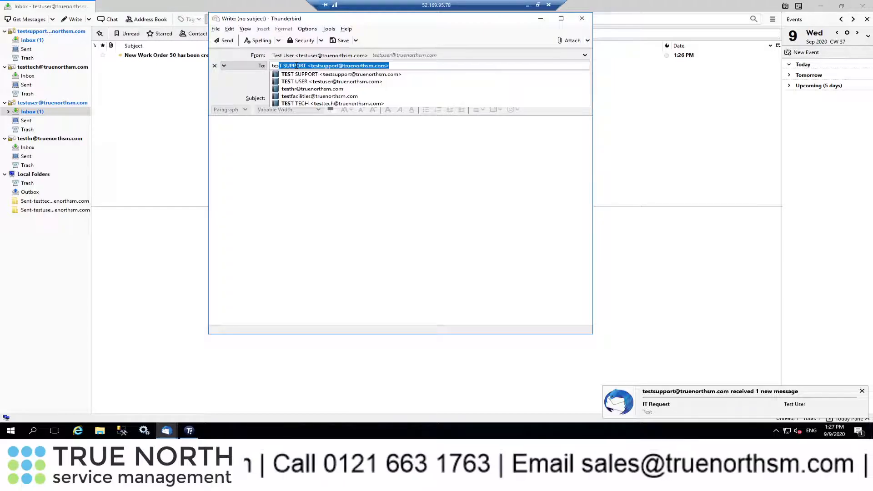
Address a new message to the HR mailbox, with the subject "HR Request" and the body "Test".
left_click(302, 90)
left_click(302, 98)
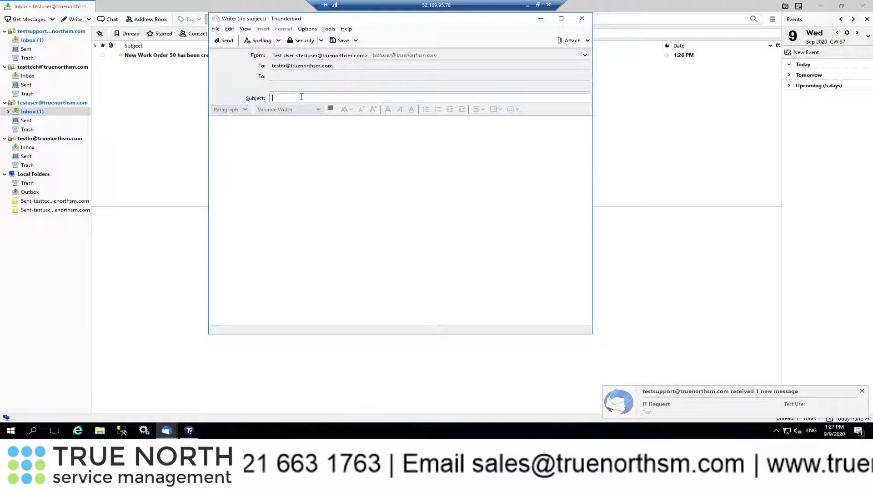
type("HR Re")
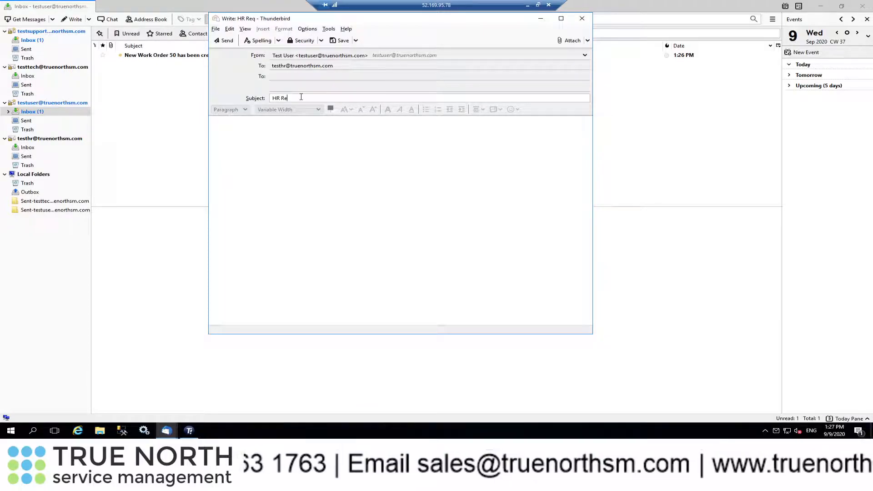
type("quest")
left_click(300, 136)
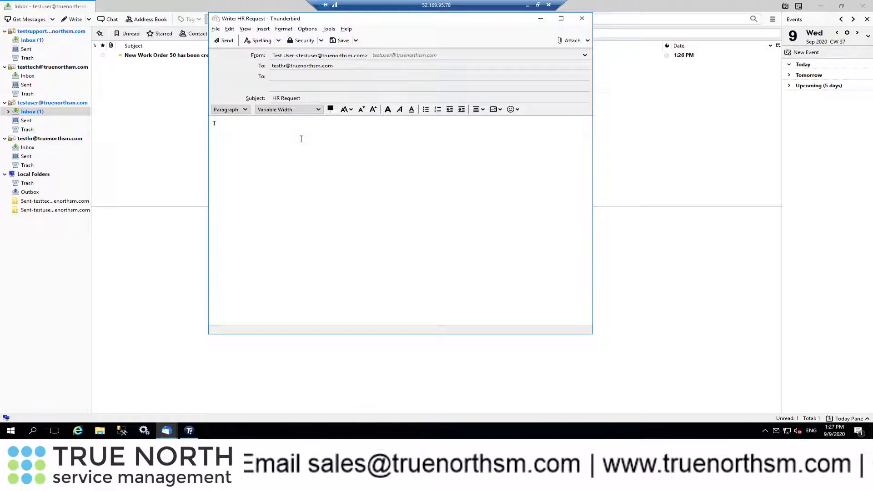
type("Test")
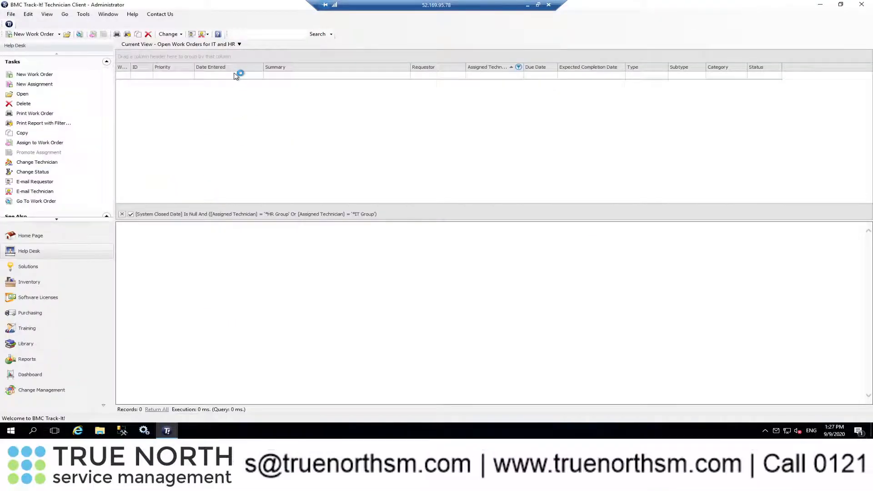
Minimize the Track-It! client, reopen Thunderbird from the desktop and send the HR Request message.
left_click(817, 4)
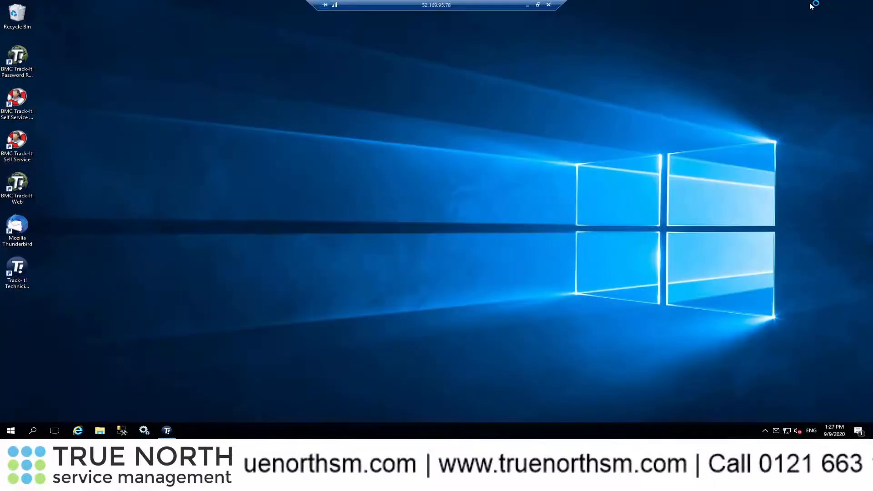
double_click(18, 228)
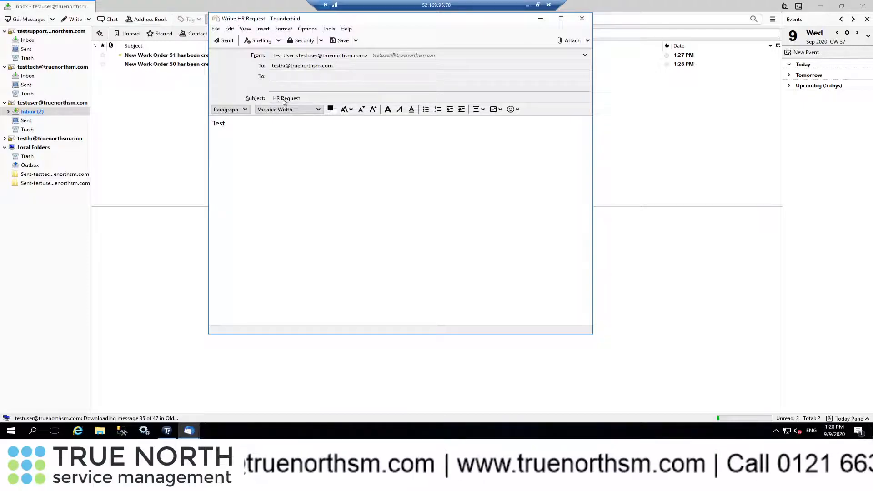
left_click(226, 41)
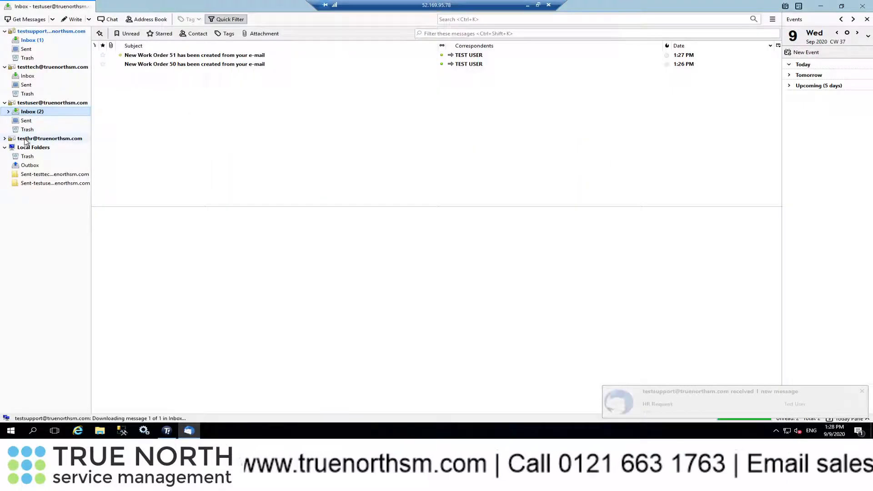
Check the HR account's inbox, and read the confirmations for work orders 50, 51 and 52 in the test user's inbox.
left_click(4, 139)
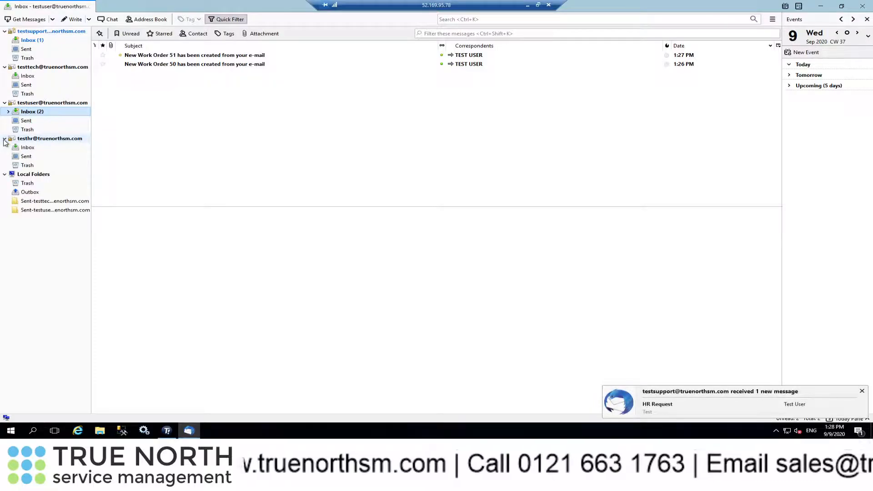
left_click(27, 148)
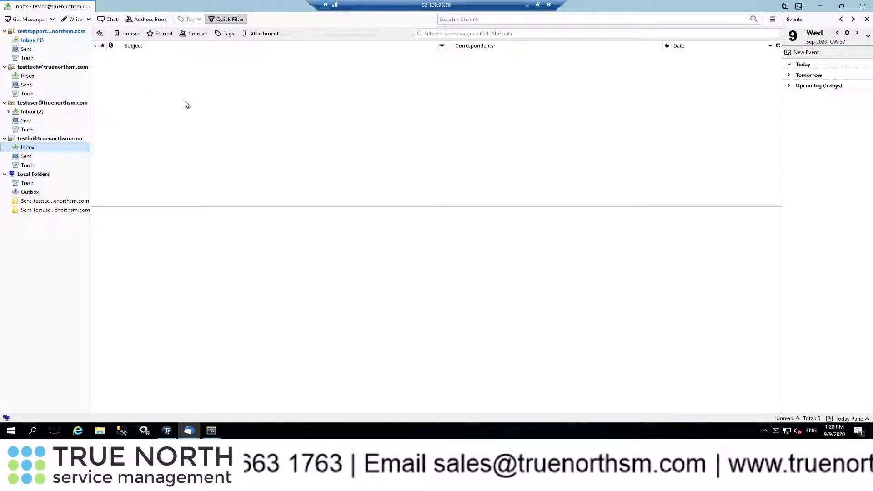
left_click(41, 115)
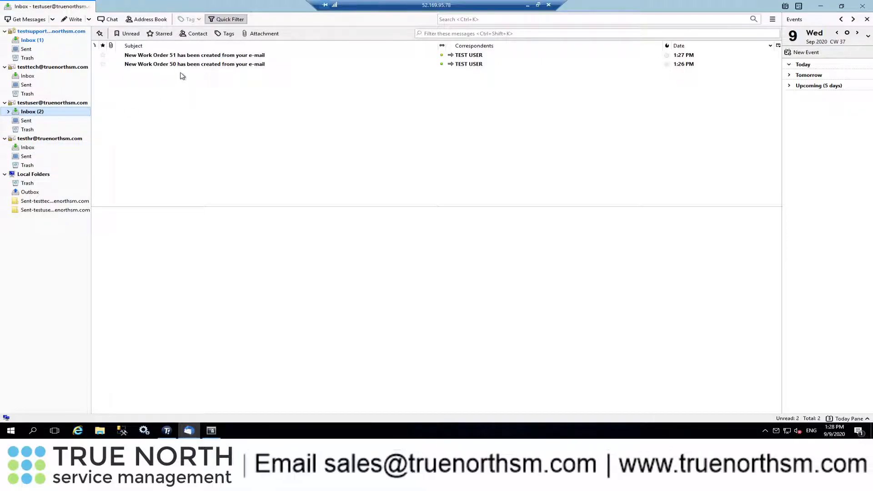
left_click(216, 68)
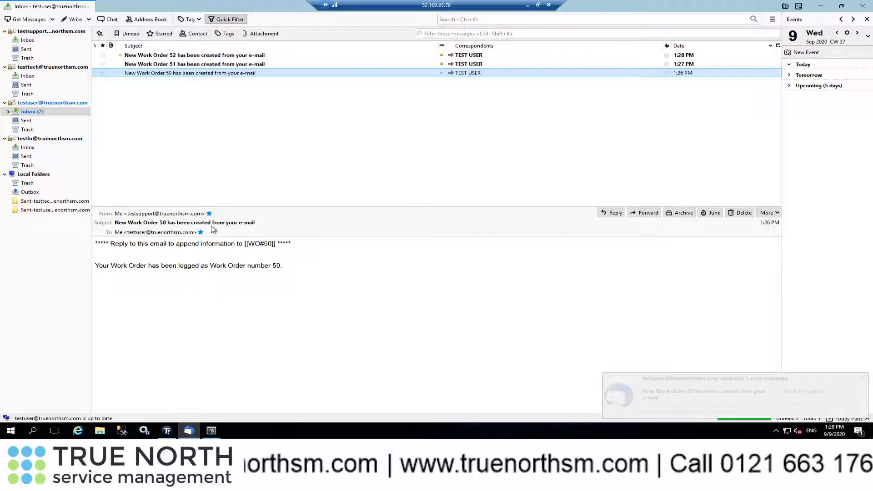
left_click(195, 65)
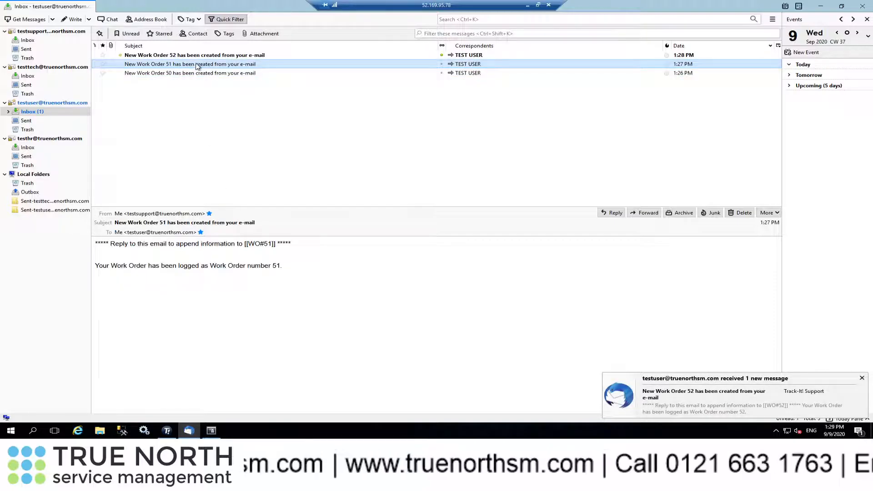
left_click(203, 57)
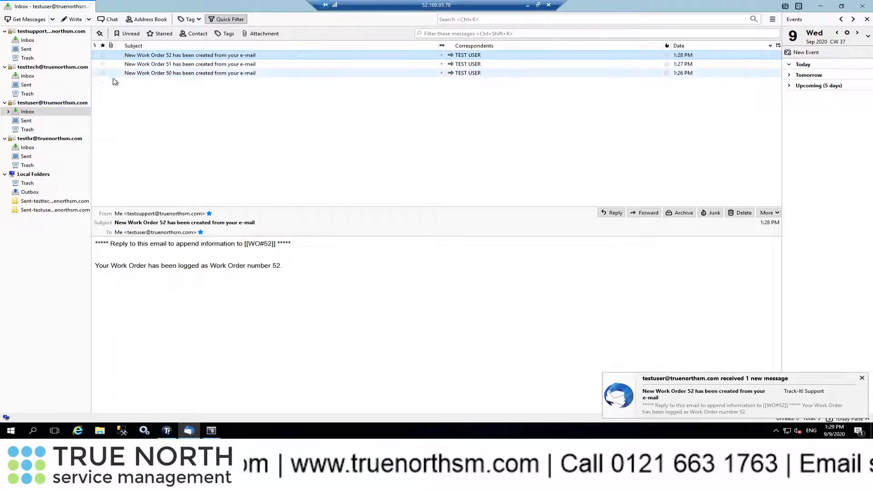
Review the Facilities, IT Request and HR Request messages in the support inbox, checking which address each was sent to.
left_click(41, 43)
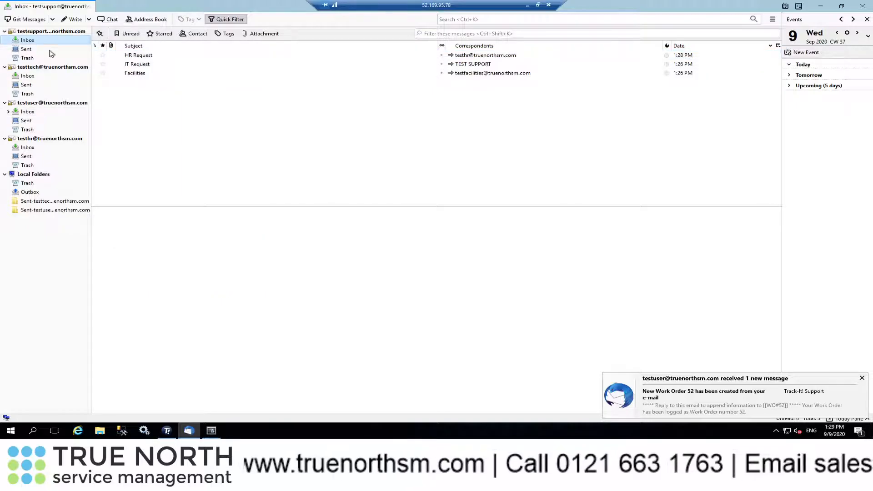
left_click(150, 75)
left_click(135, 233)
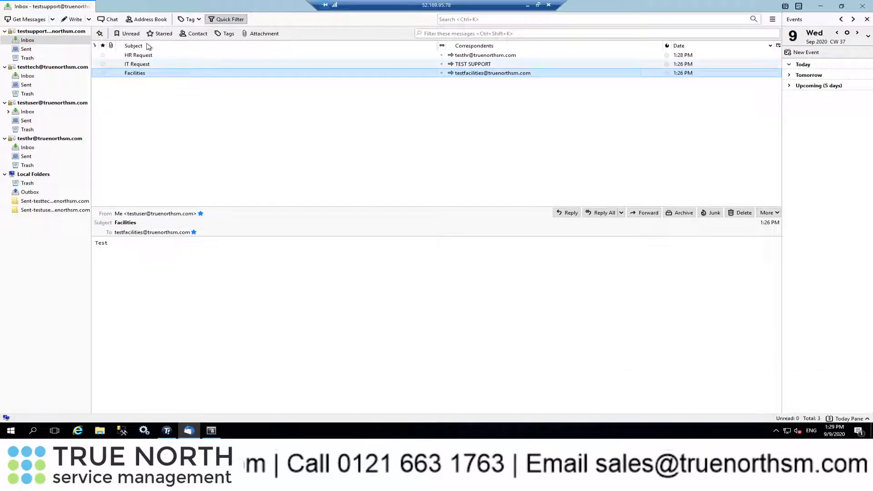
left_click(145, 66)
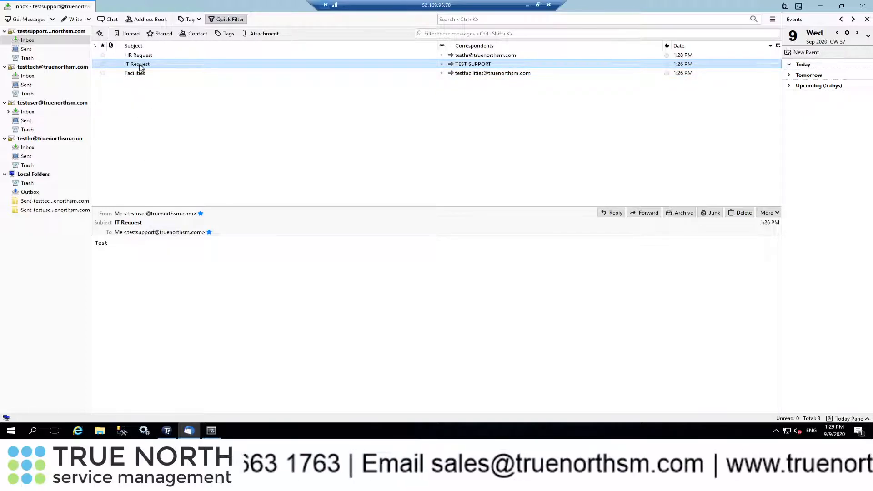
left_click(145, 57)
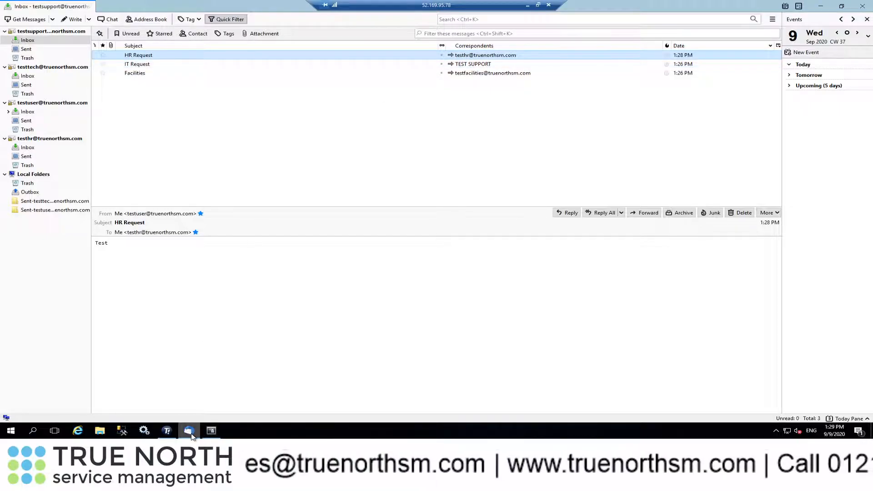
Switch to the Track-It! Technician Client and refresh the list of open work orders for IT and HR.
left_click(168, 435)
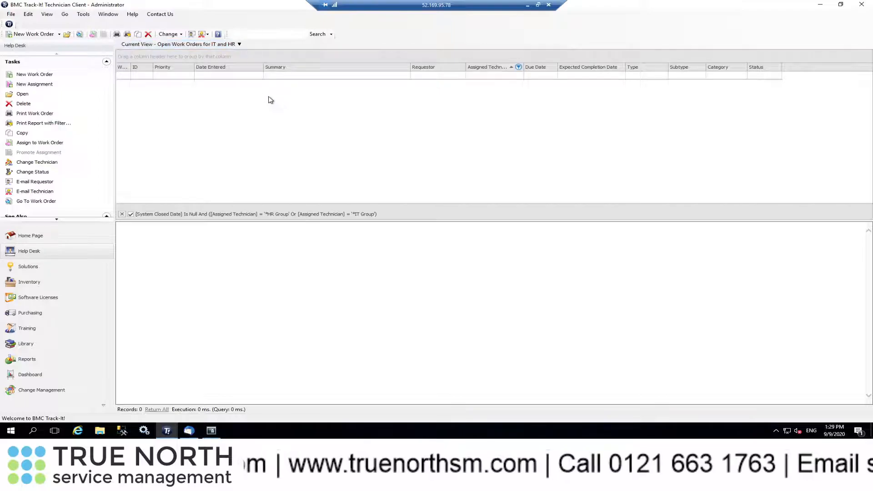
left_click(47, 14)
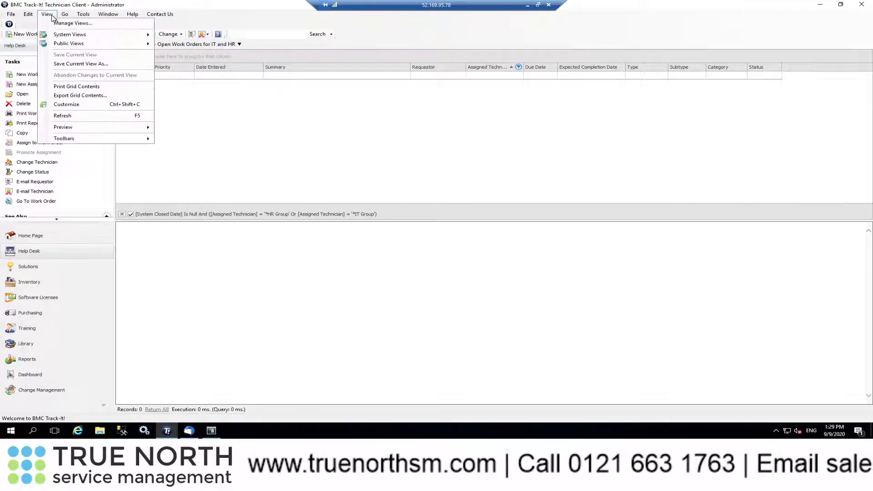
left_click(73, 119)
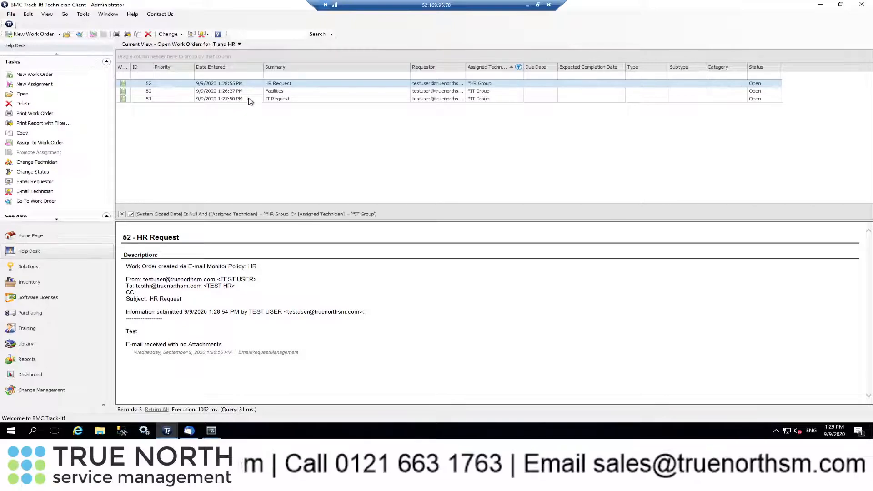
Review the Facilities, IT Request and HR Request work orders, comparing their descriptions, e-mail policies and assigned technician groups.
left_click(275, 93)
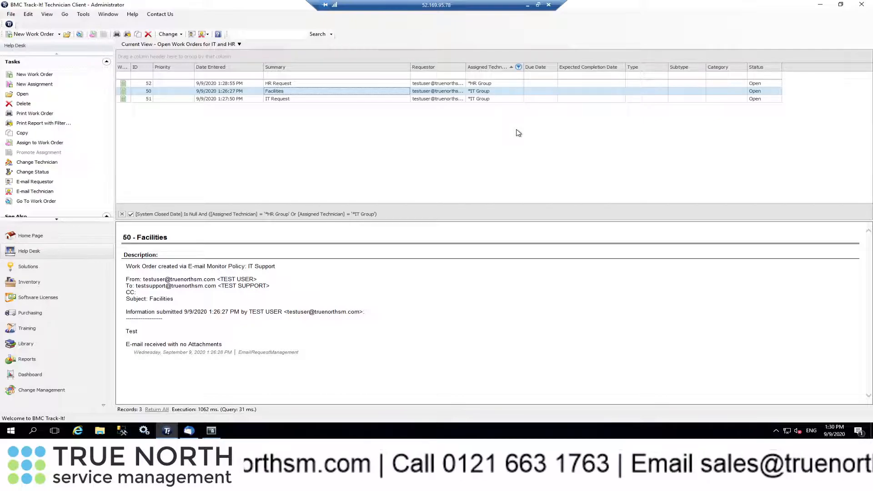
left_click(295, 100)
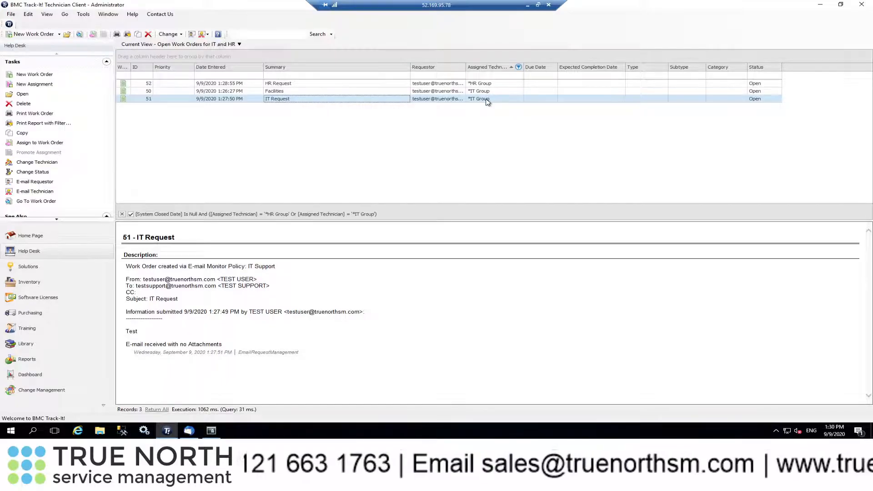
left_click(304, 84)
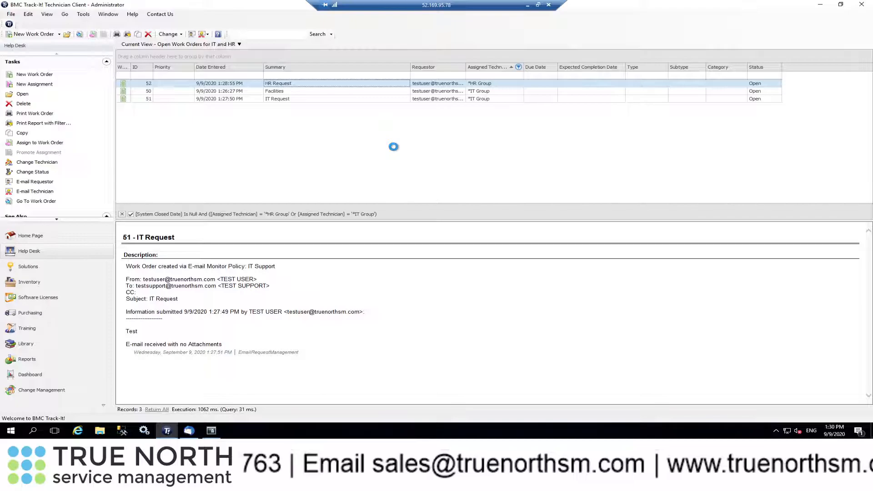